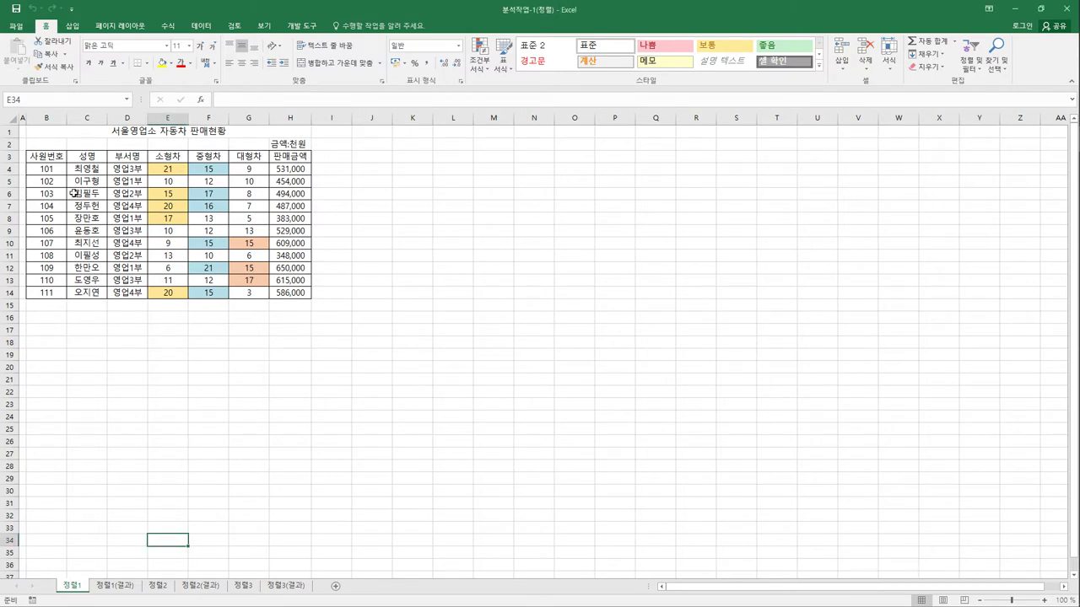
Try to sort the sales table in ascending order by 부서명, starting from header cell D3 alone
click(146, 159)
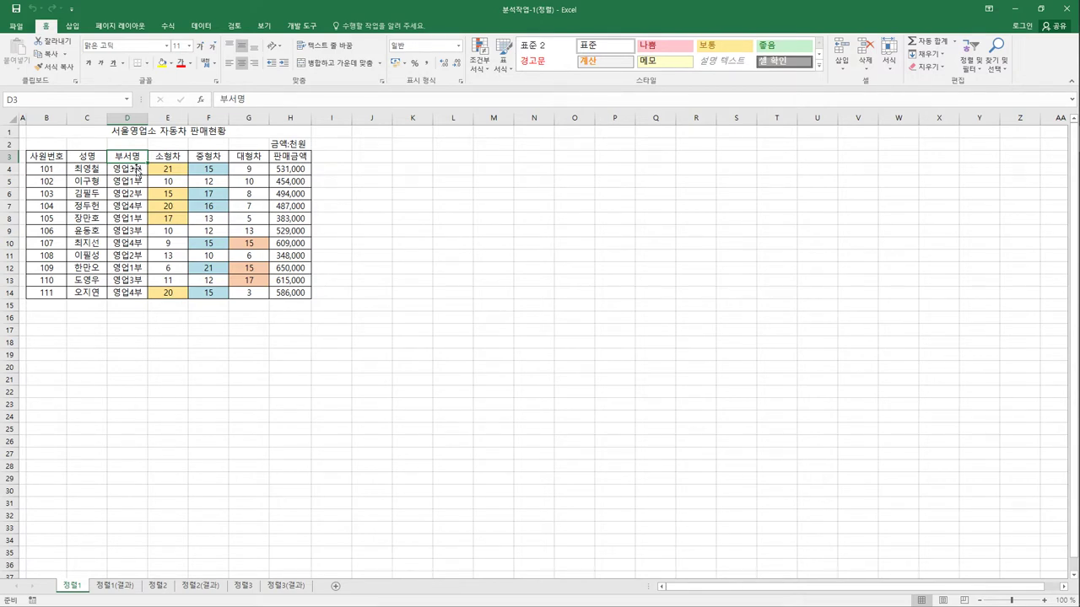
click(201, 26)
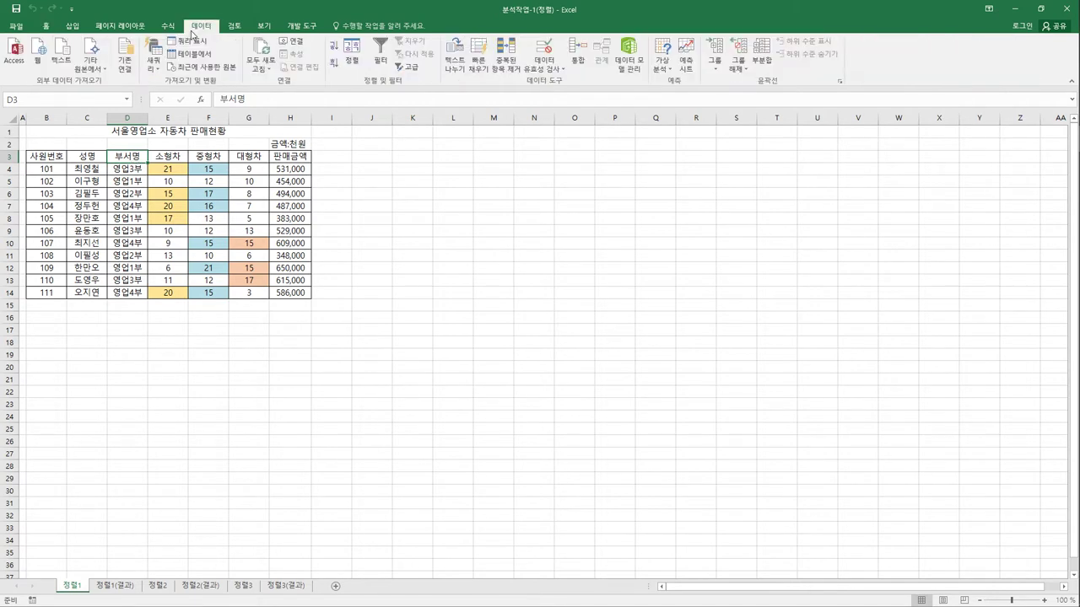
click(334, 47)
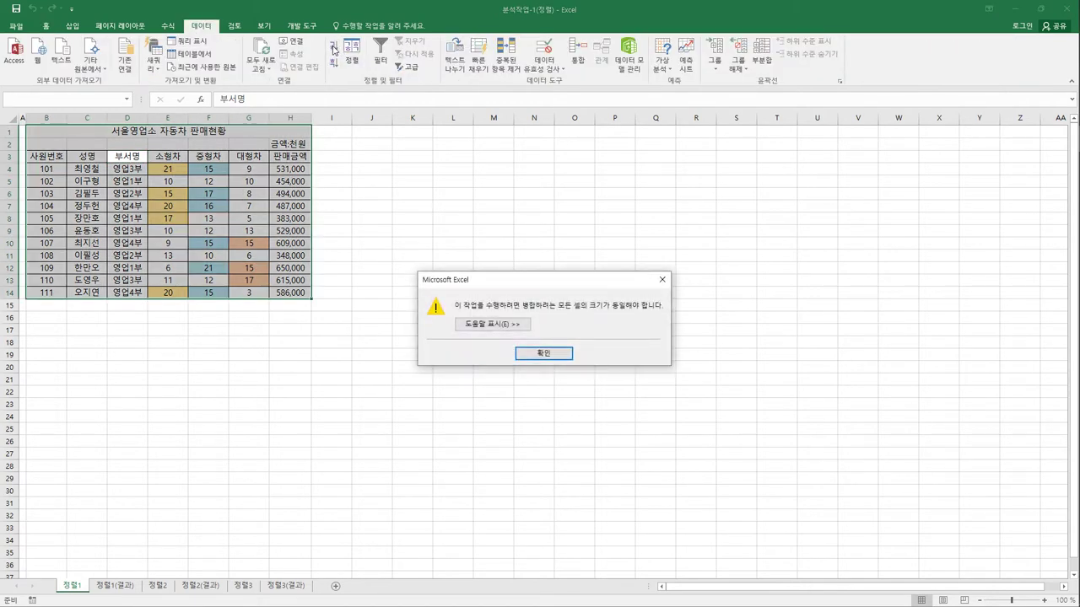
drag(530, 289, 485, 194)
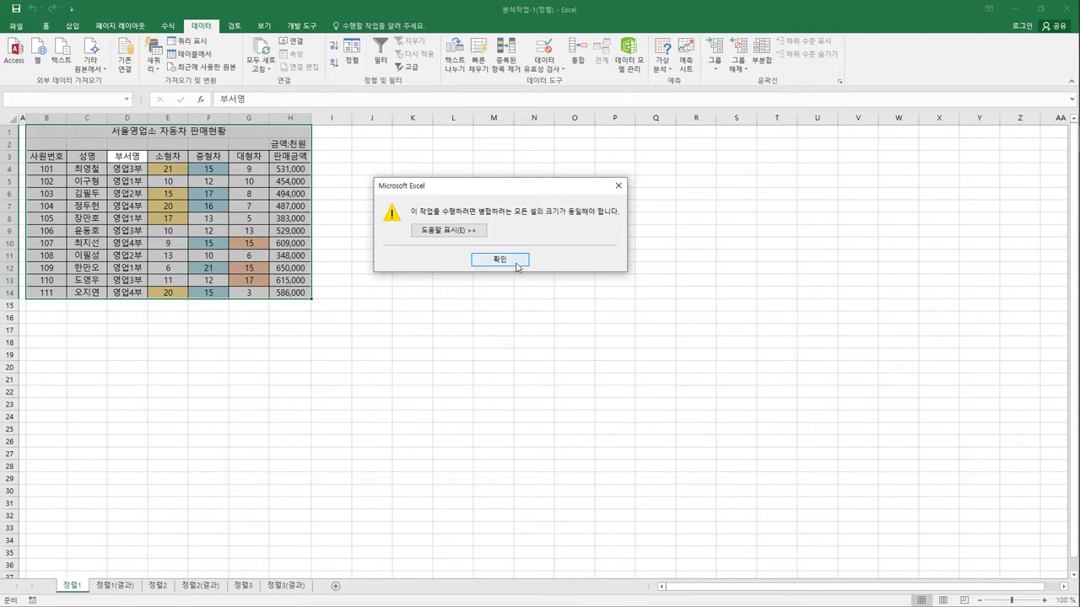
click(499, 259)
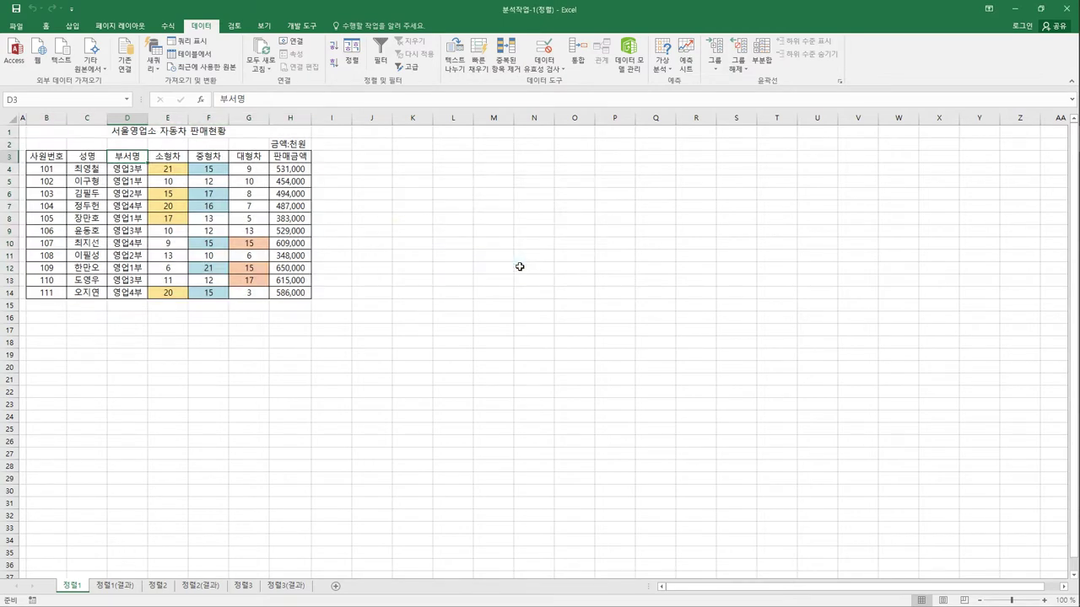
Move the 금액:천원 label from H2 to J2 and sort the table by 부서명 in ascending order
drag(47, 159, 306, 296)
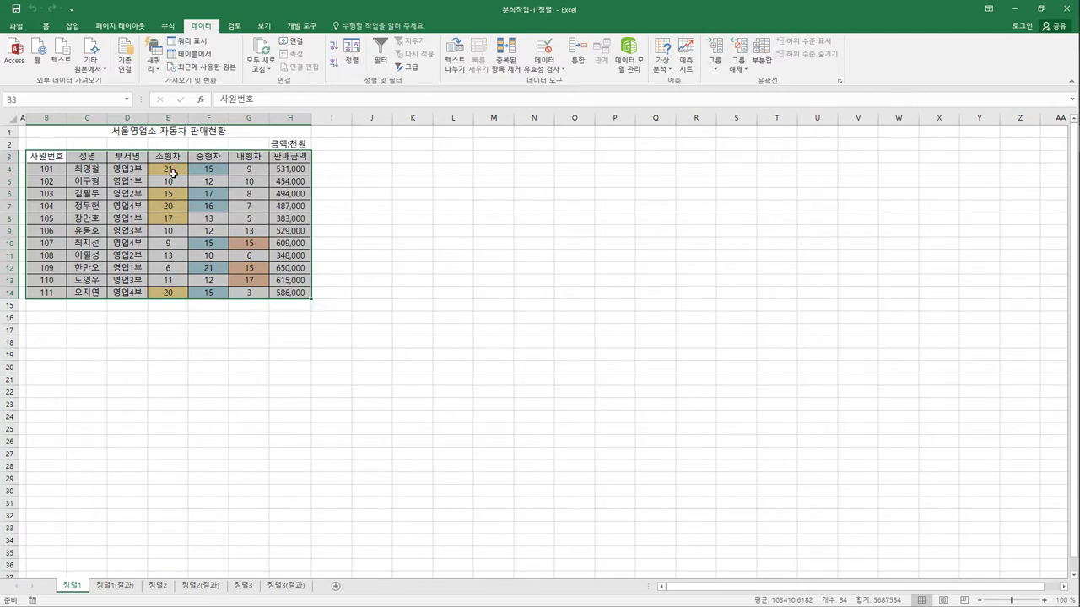
click(106, 136)
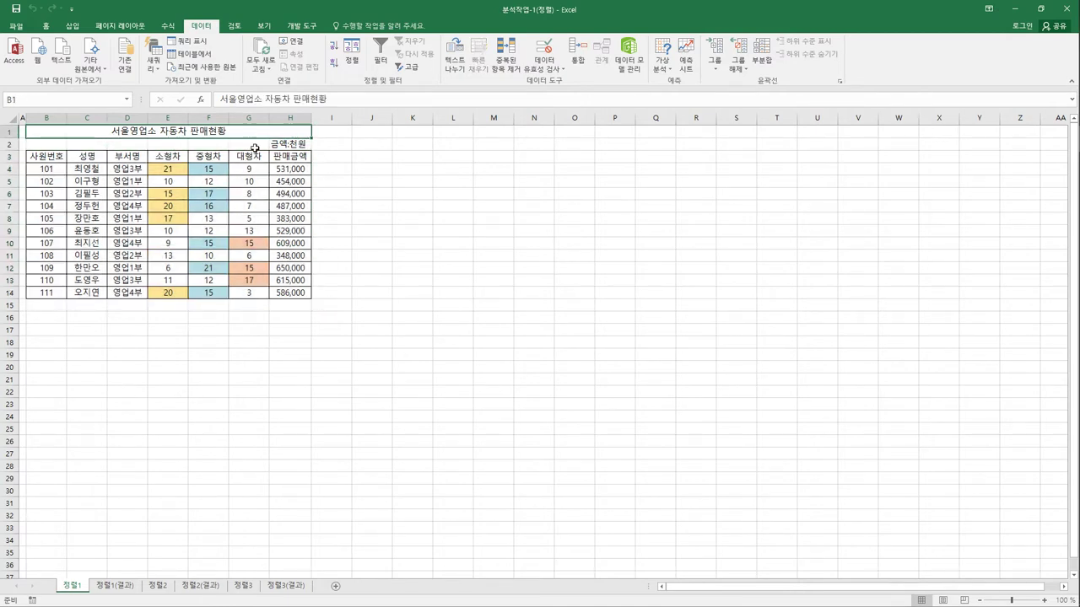
click(291, 147)
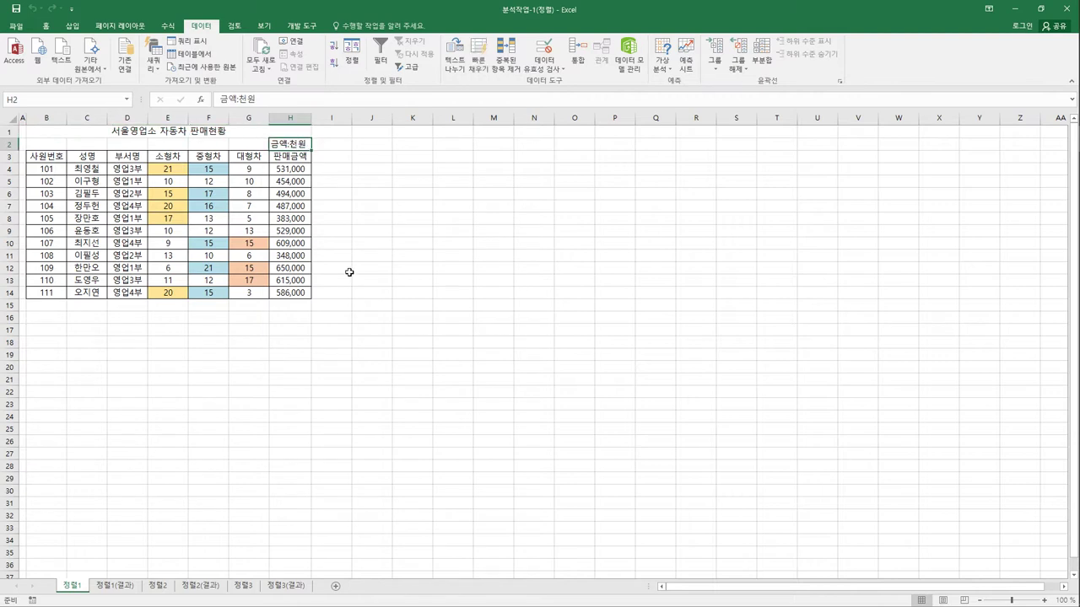
drag(311, 149, 381, 147)
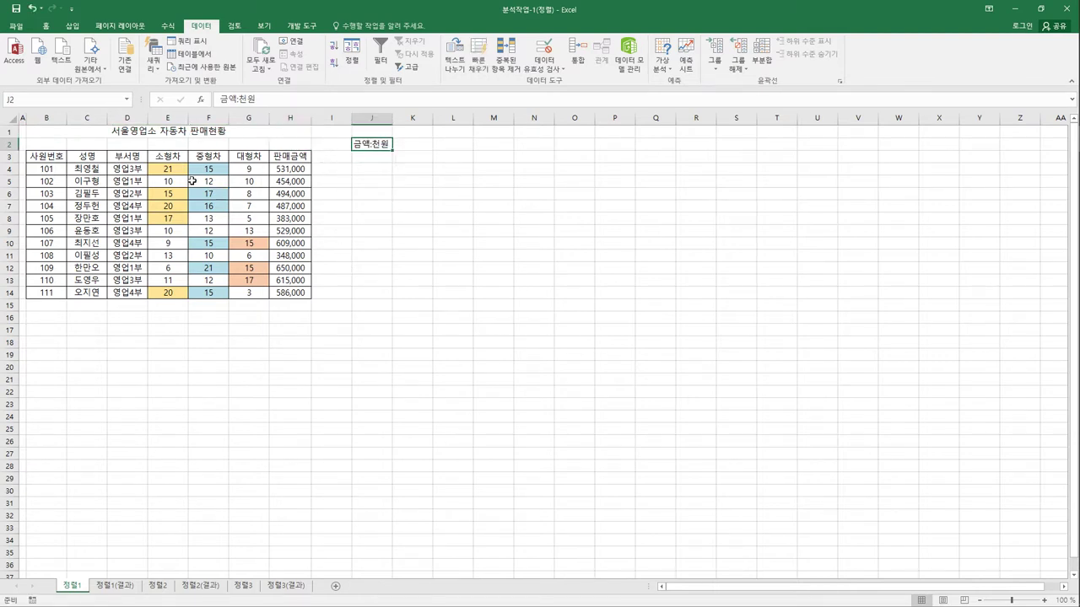
click(122, 157)
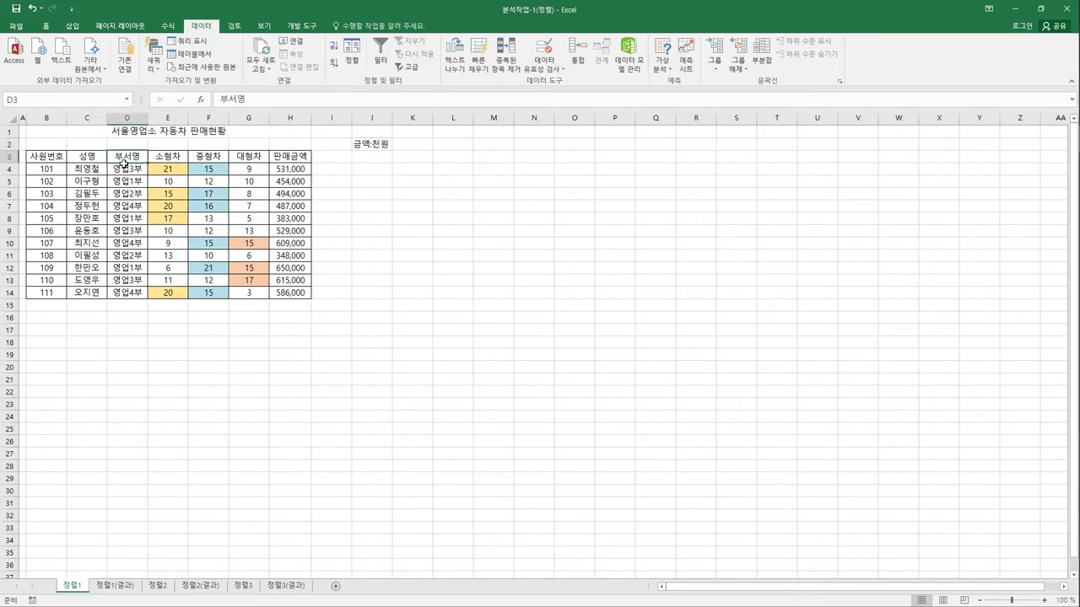
click(335, 45)
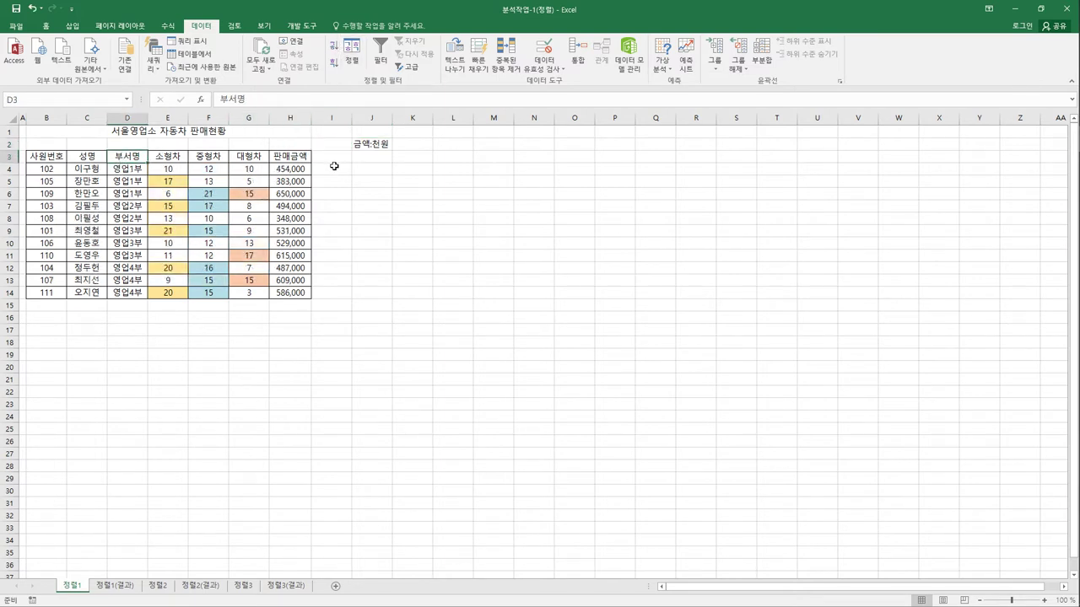
Undo the 부서명 sort and move the 금액:천원 label back to H2
click(30, 9)
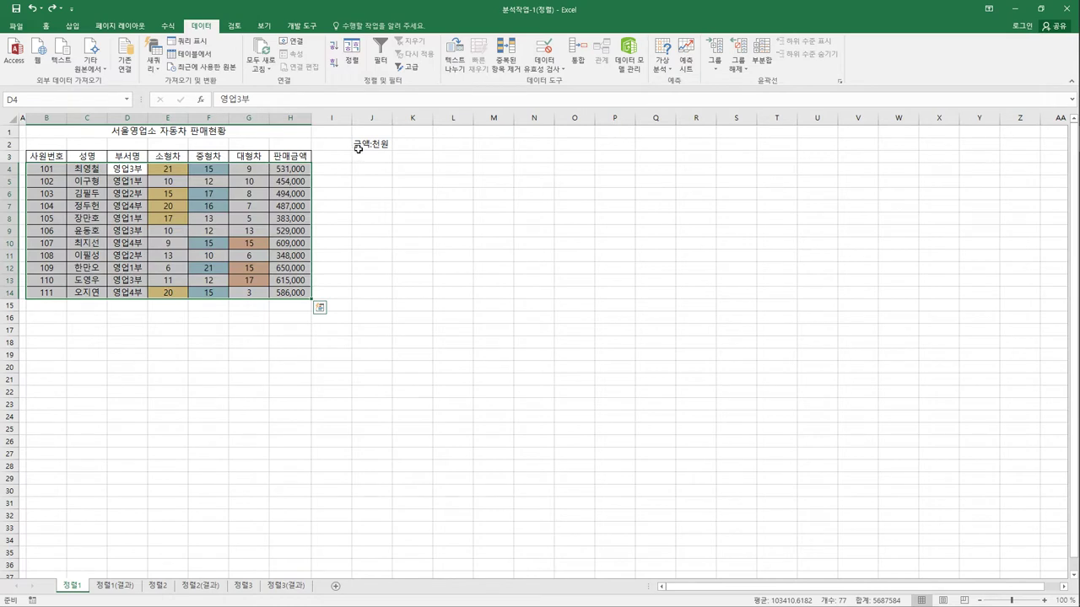
click(361, 146)
drag(361, 150, 297, 151)
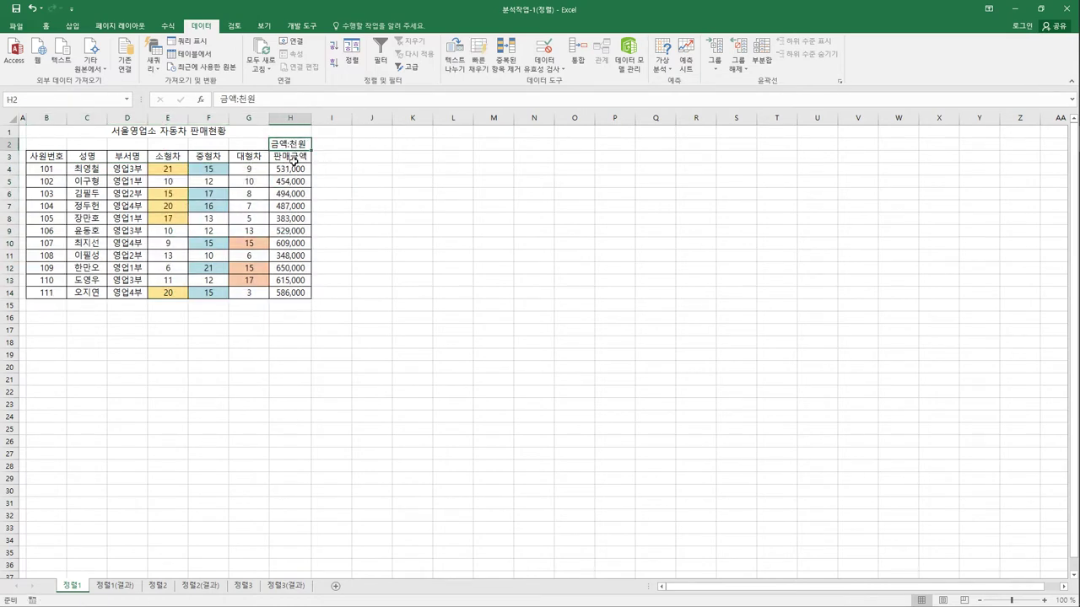
Try the ascending 부서명 sort from cell D3 again with the 금액:천원 label directly above the table
click(211, 133)
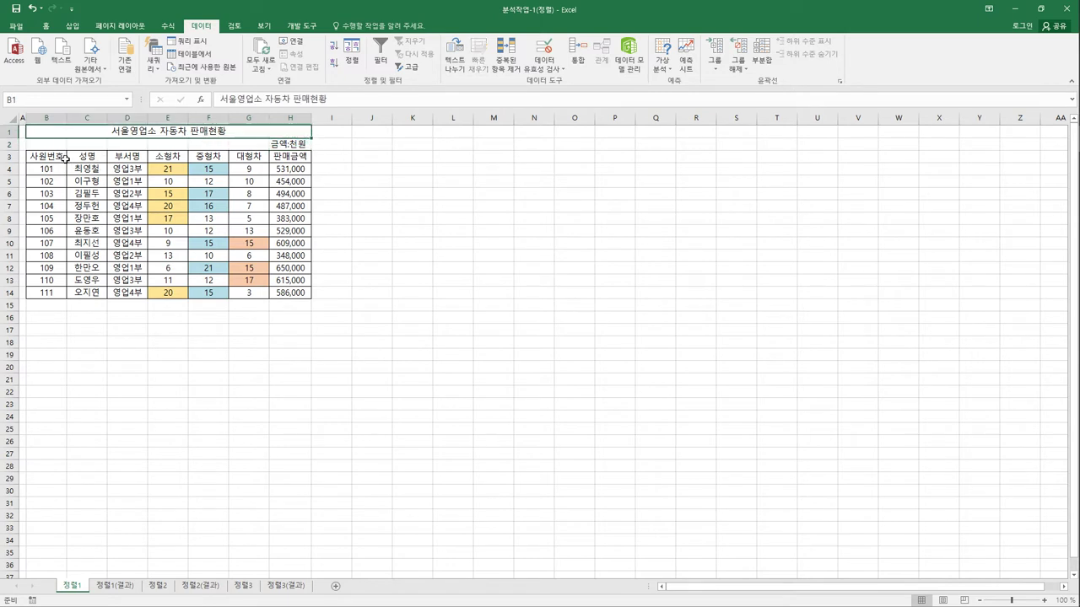
drag(61, 158, 292, 292)
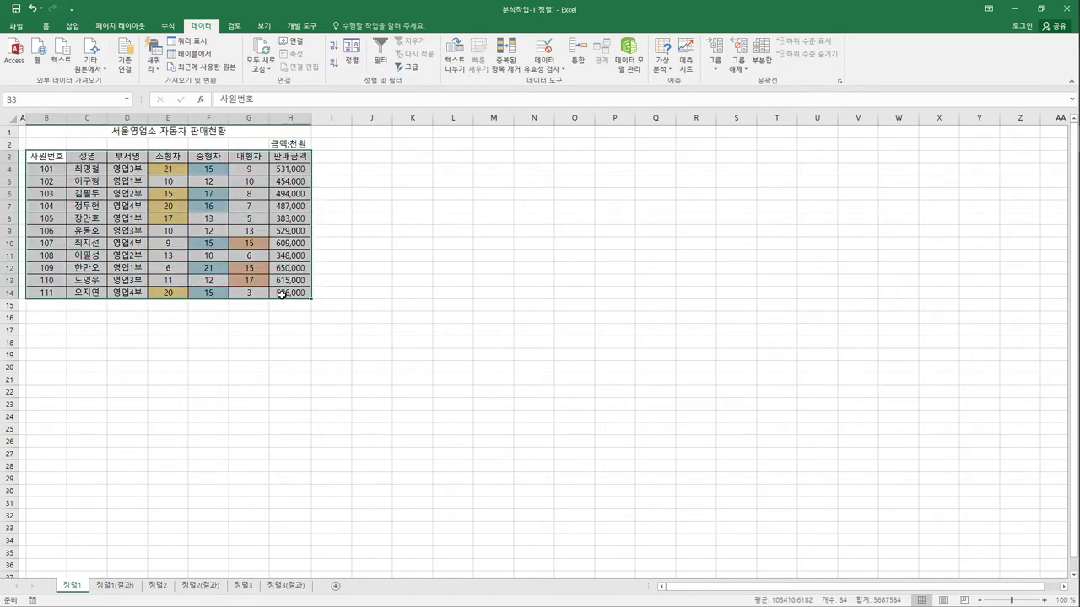
click(287, 145)
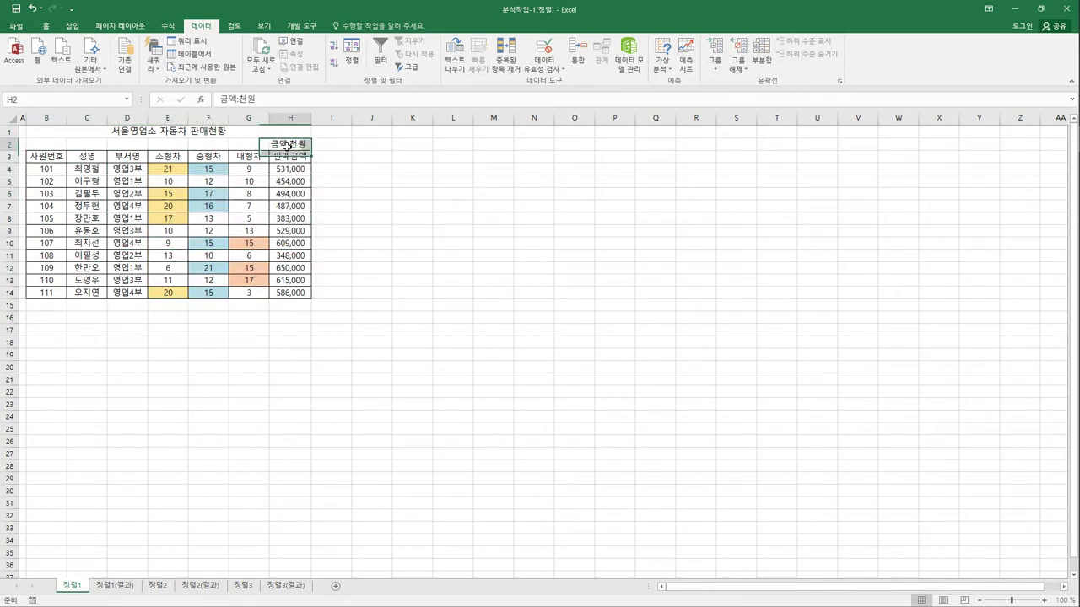
click(118, 163)
click(333, 46)
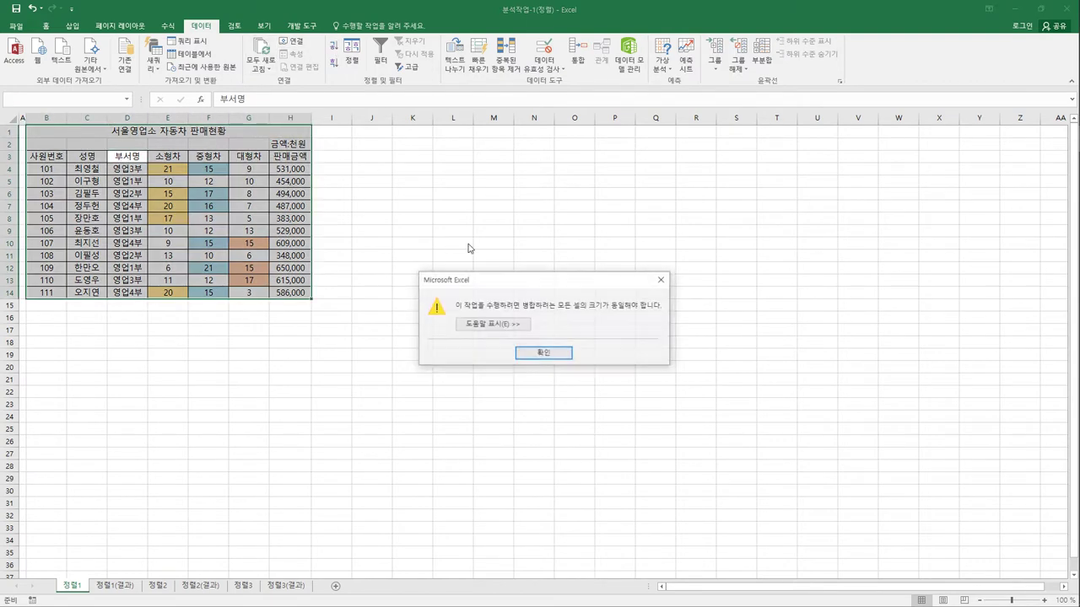
click(540, 357)
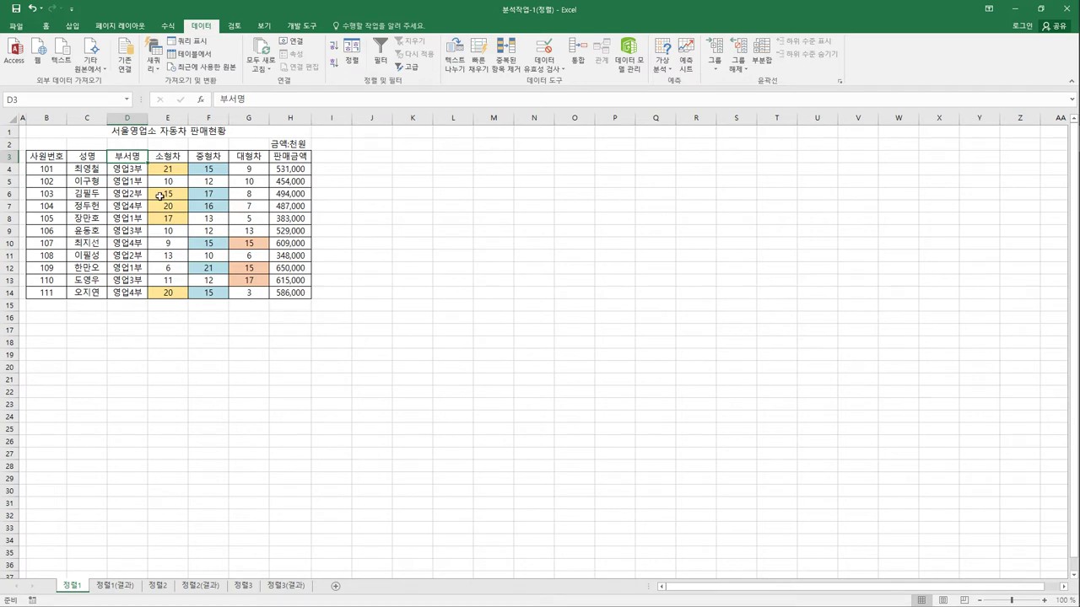
Sort the range B3:H14 by the values (값) of 부서명 in ascending order (오름차순), treating the first row as headers
drag(62, 160, 304, 294)
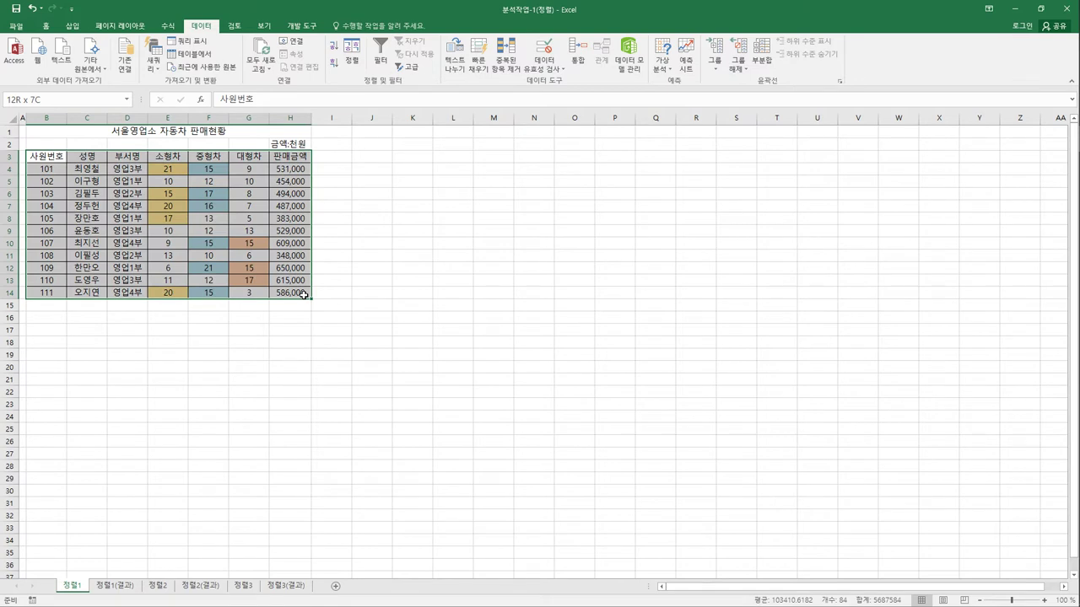
drag(304, 294, 303, 295)
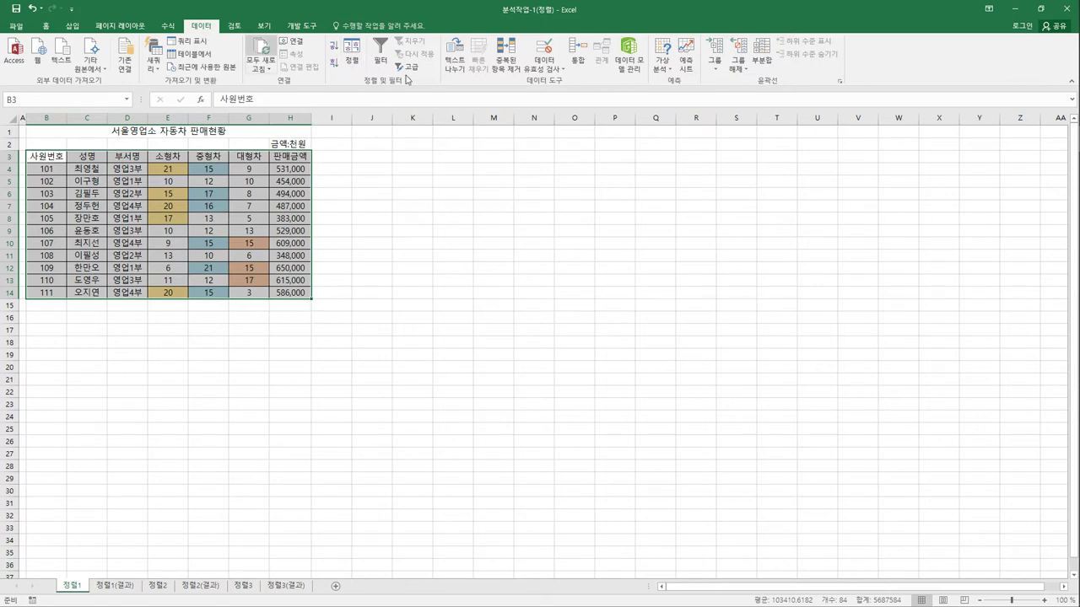
click(351, 55)
drag(444, 225, 520, 174)
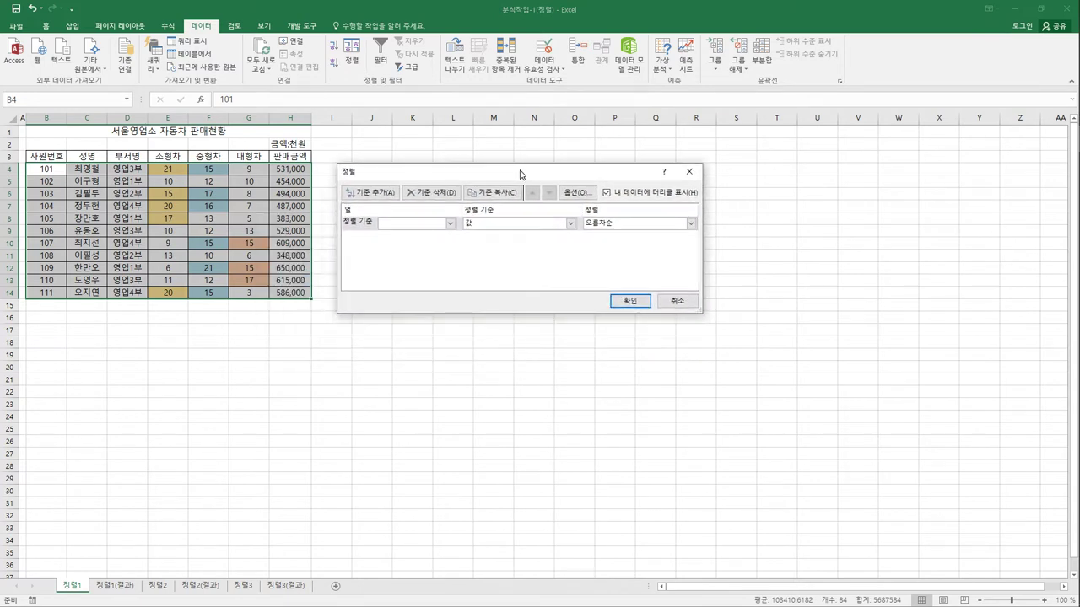
click(450, 223)
click(443, 257)
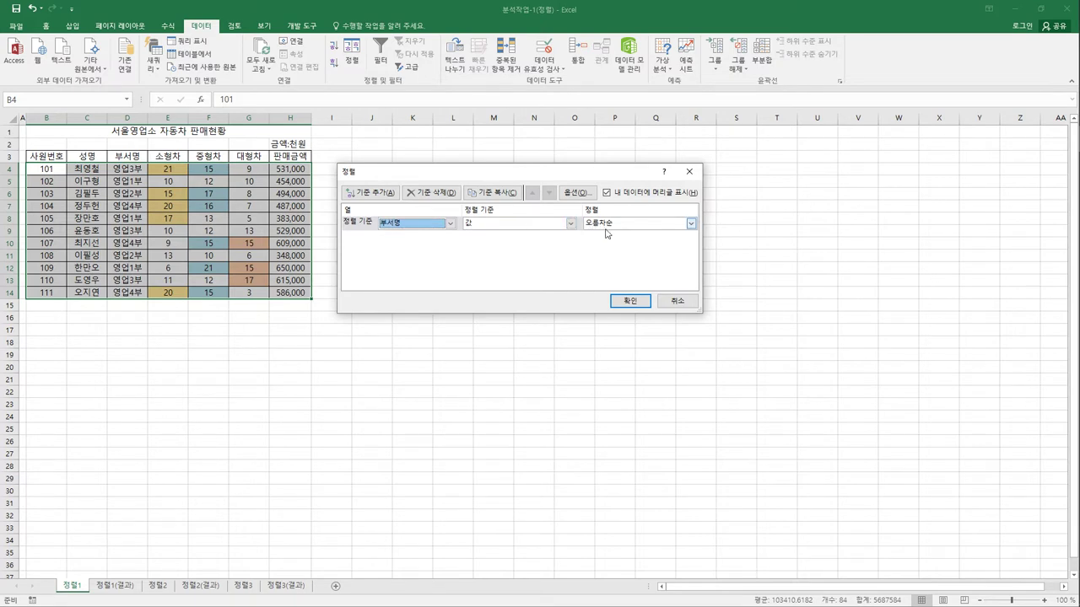
click(639, 303)
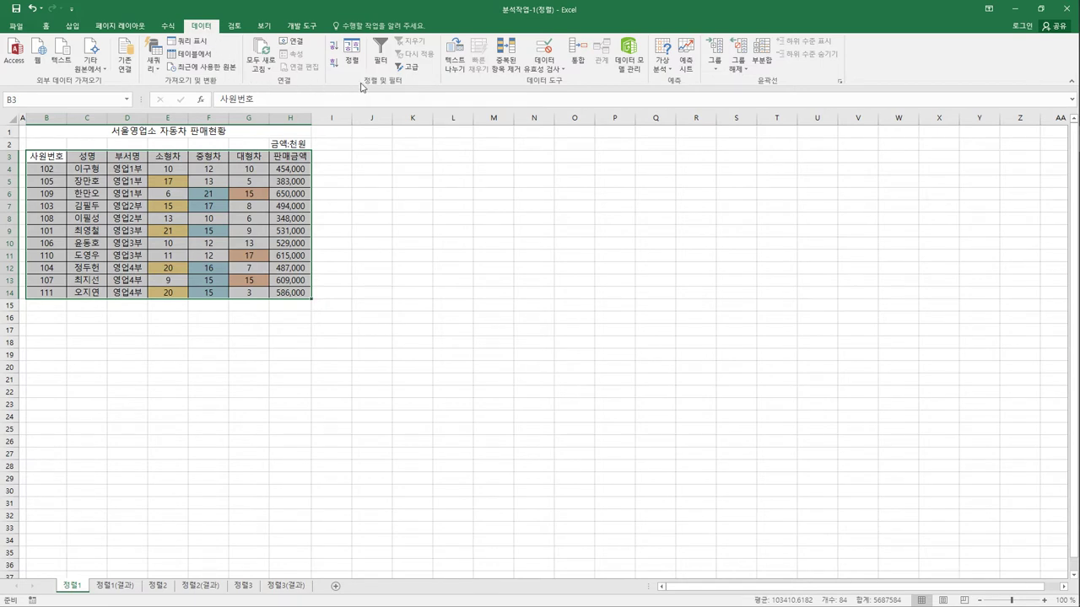
Add a second sort level for B3:H14 on the 중형차 column, based on cell color (셀 색)
click(350, 55)
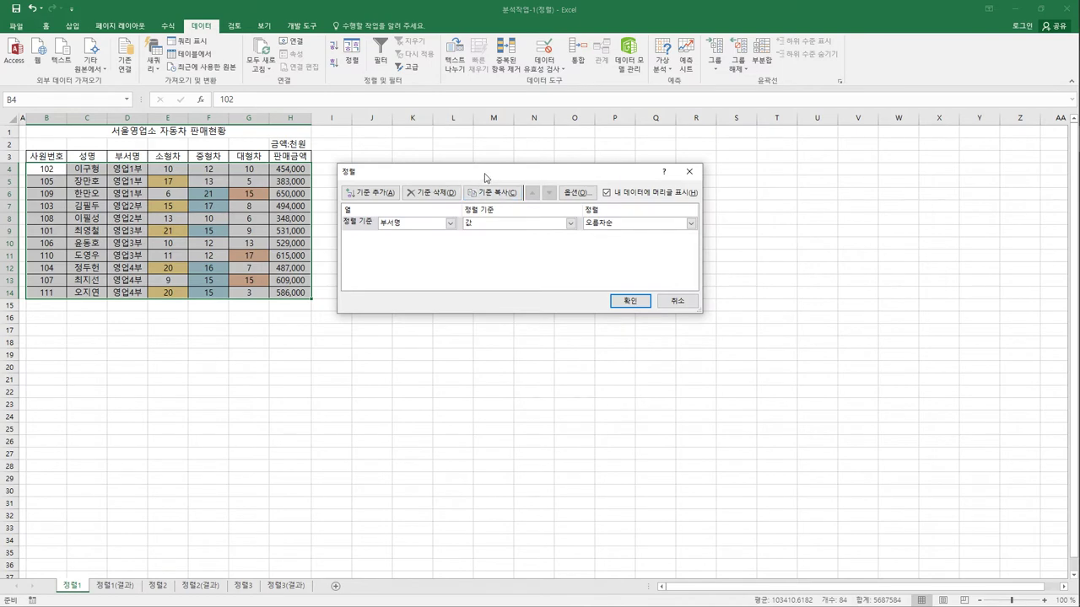
drag(485, 177, 514, 190)
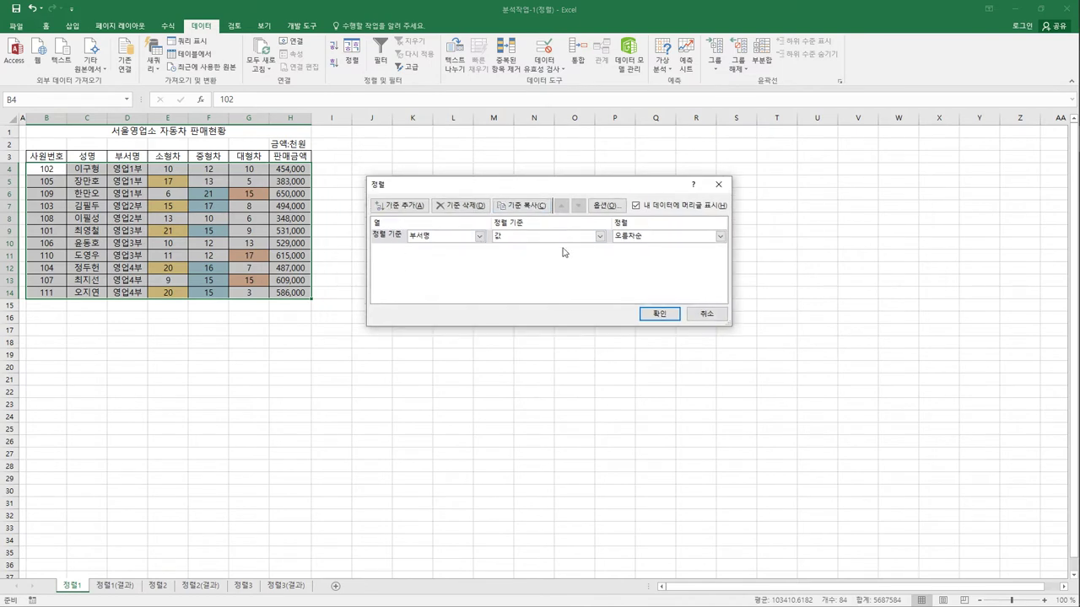
click(403, 207)
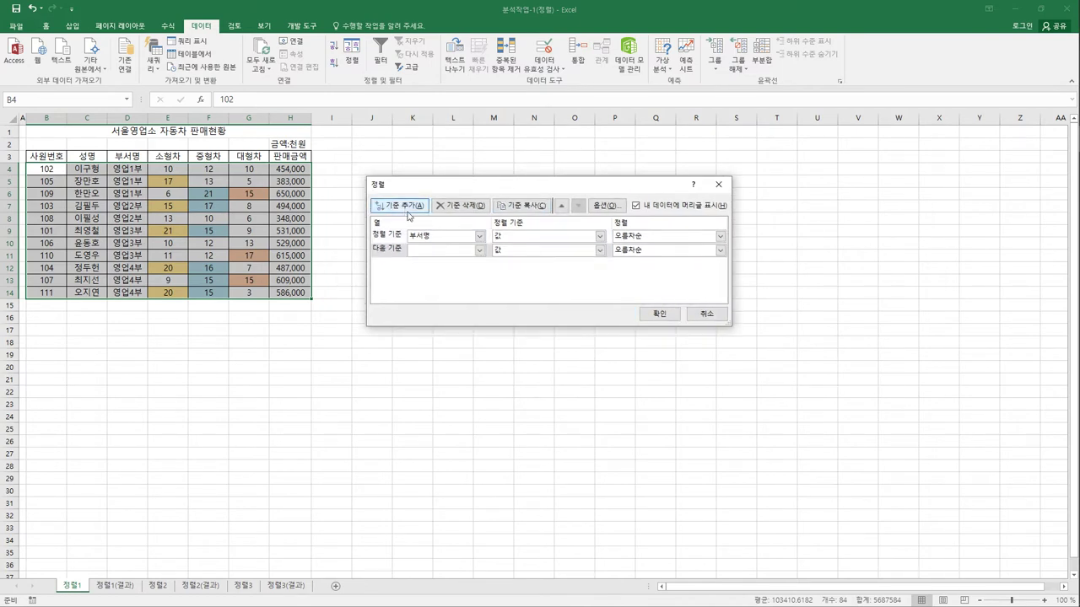
click(479, 250)
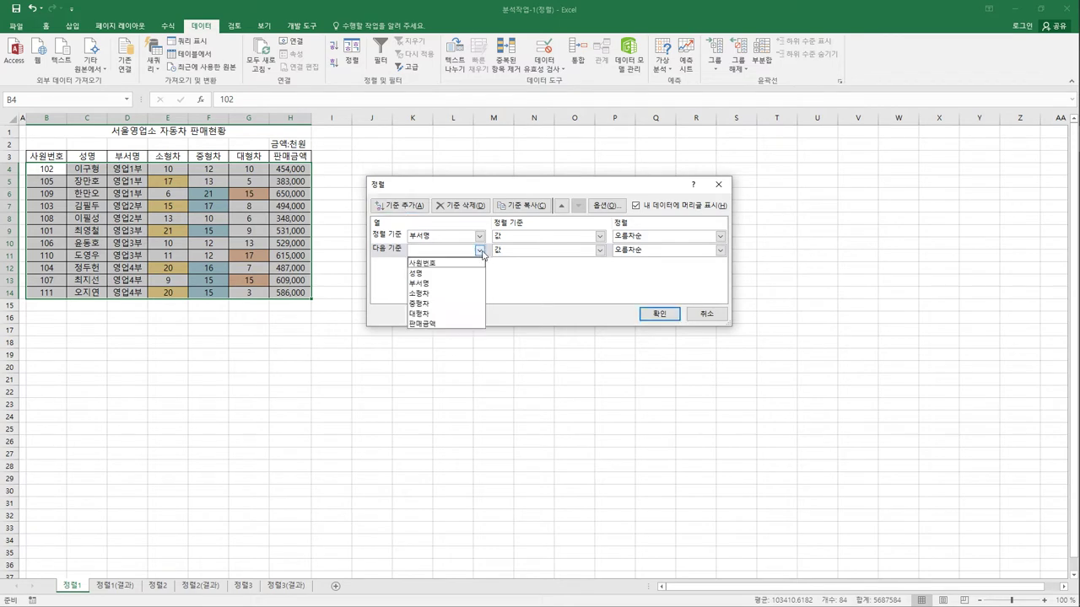
click(475, 304)
click(599, 251)
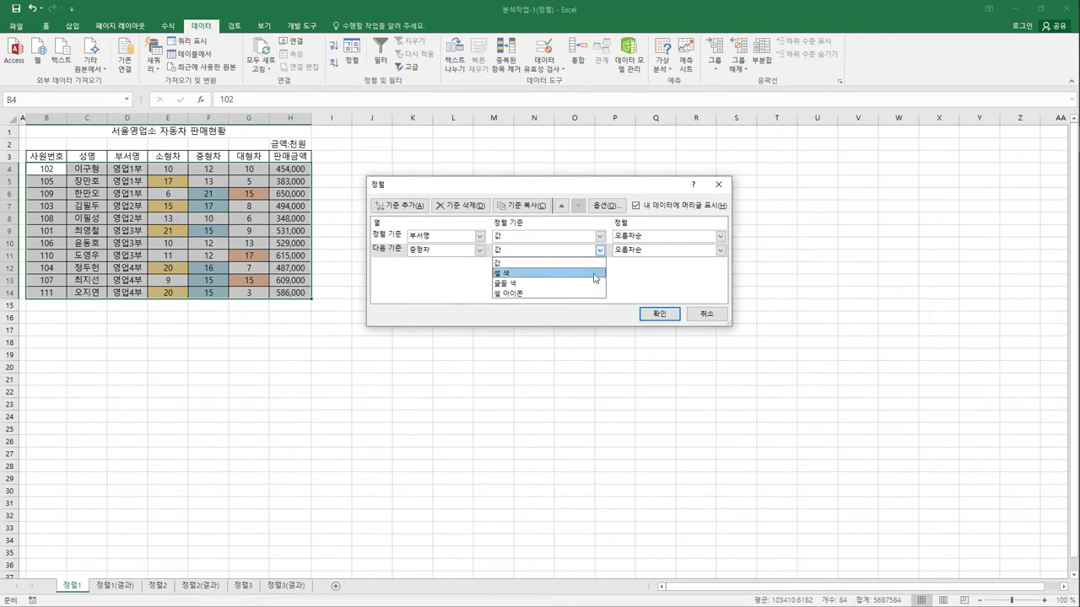
click(595, 273)
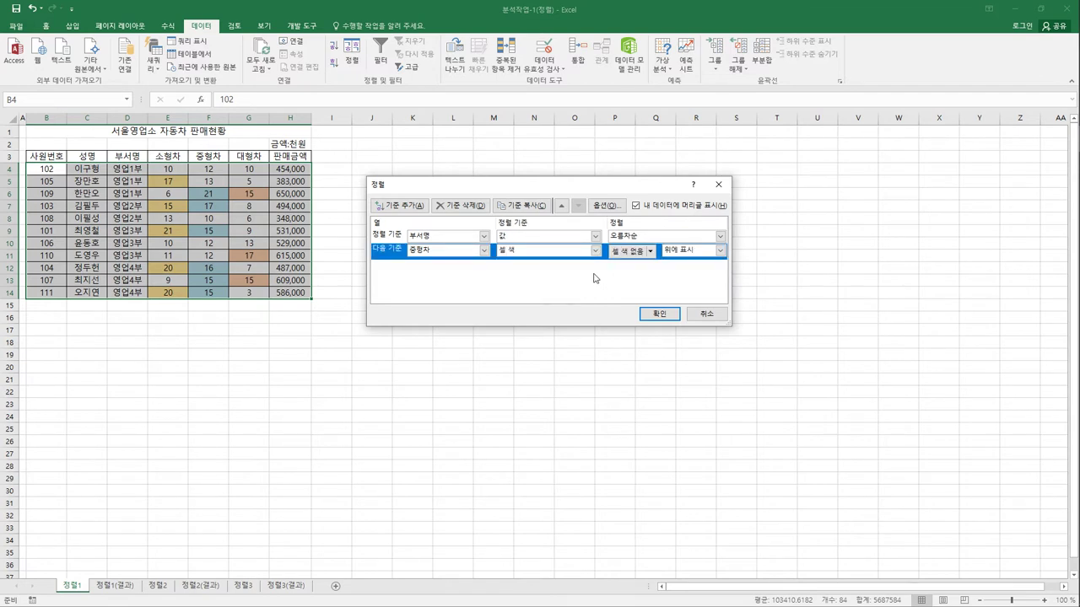
Set the 중형차 level to place light blue cells on top (위에 표시), apply the sort and deselect the table
click(650, 251)
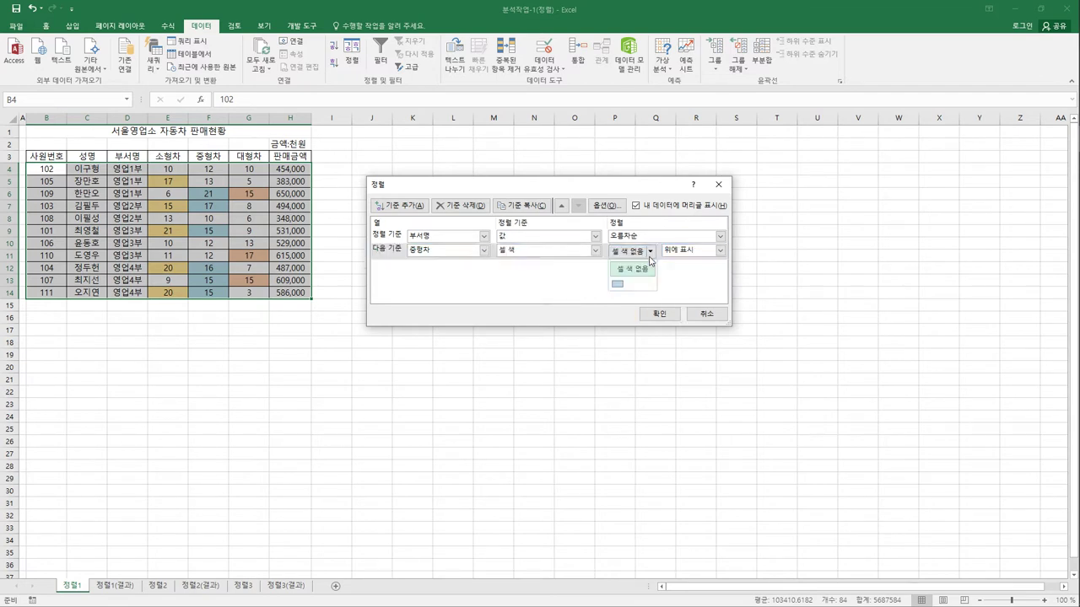
click(618, 285)
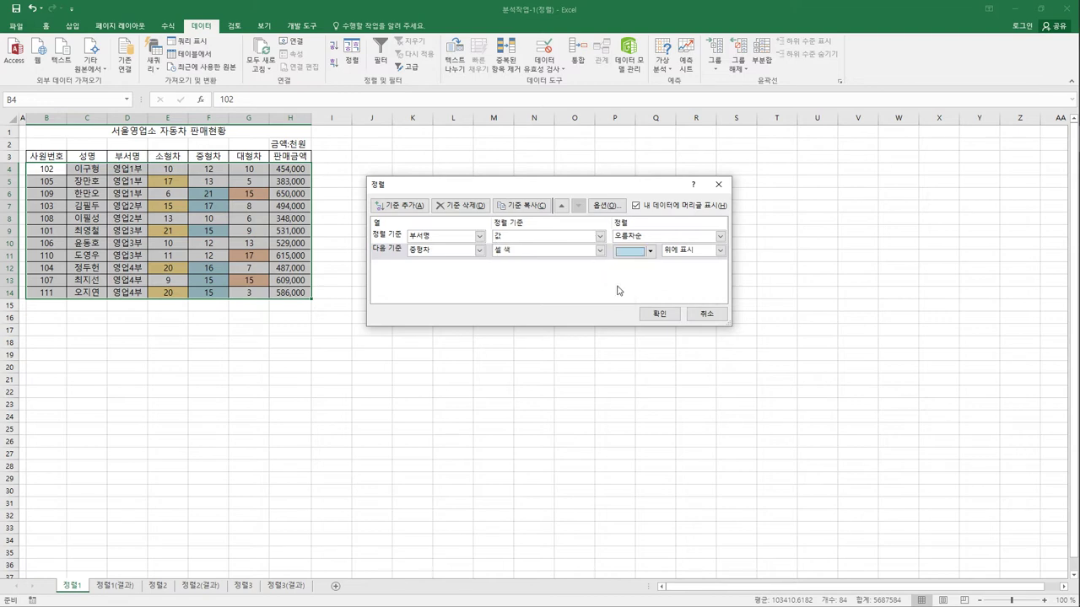
click(720, 251)
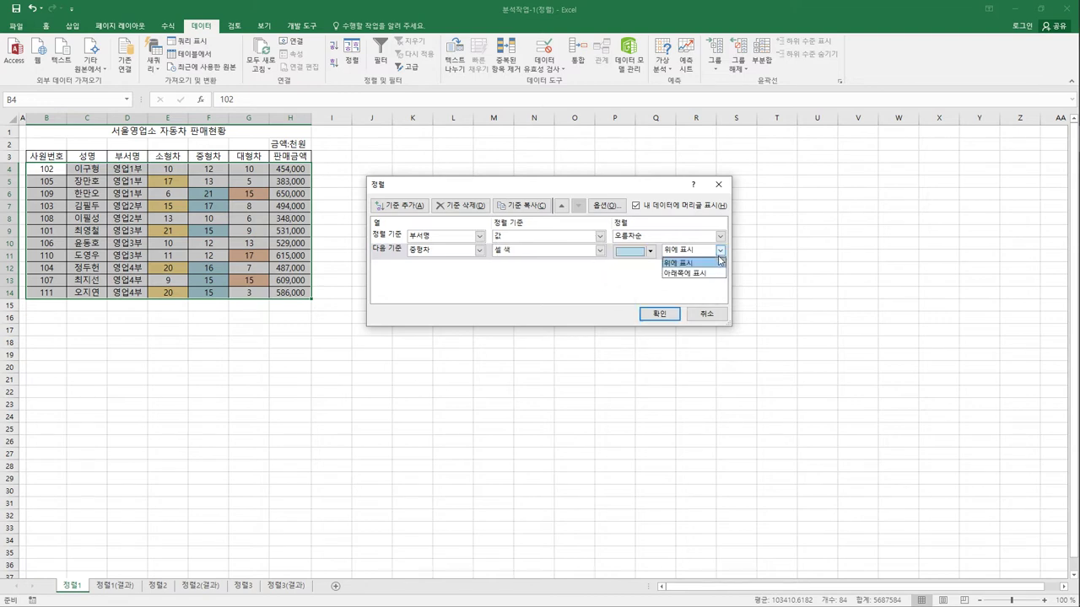
click(720, 252)
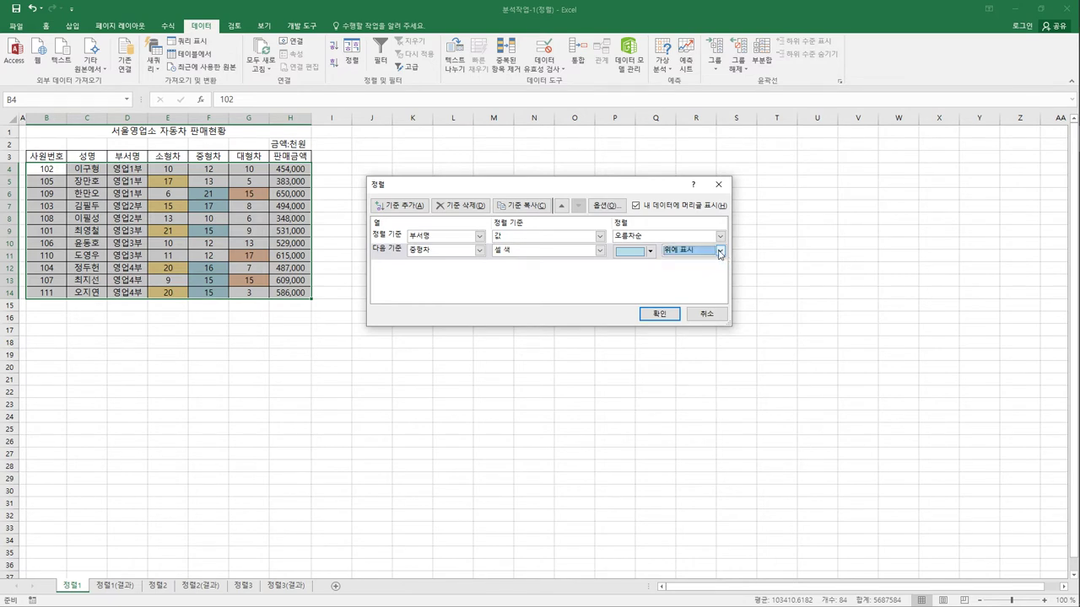
click(658, 314)
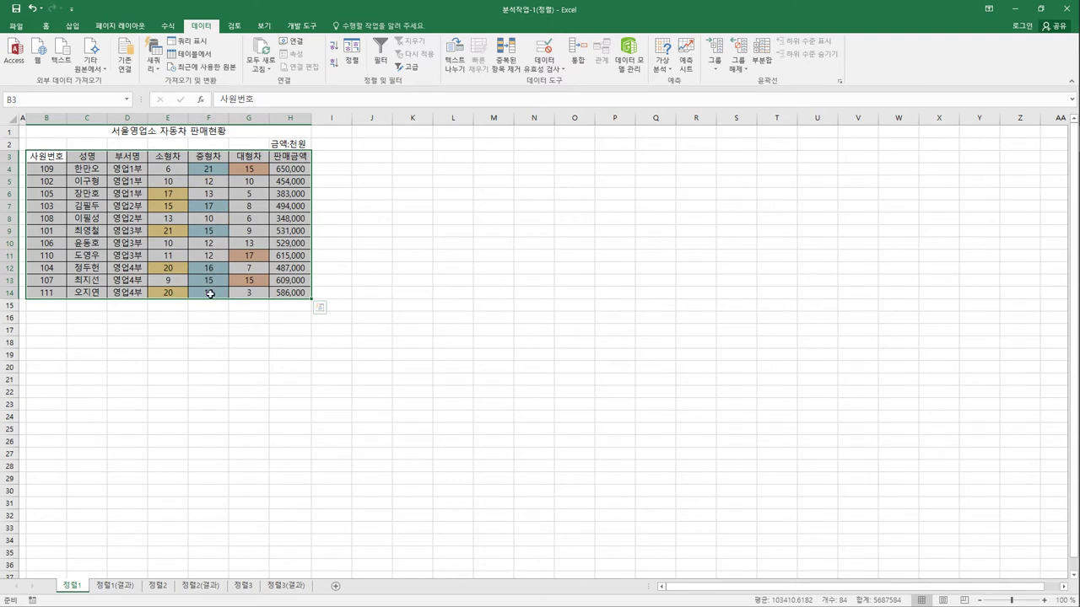
click(202, 340)
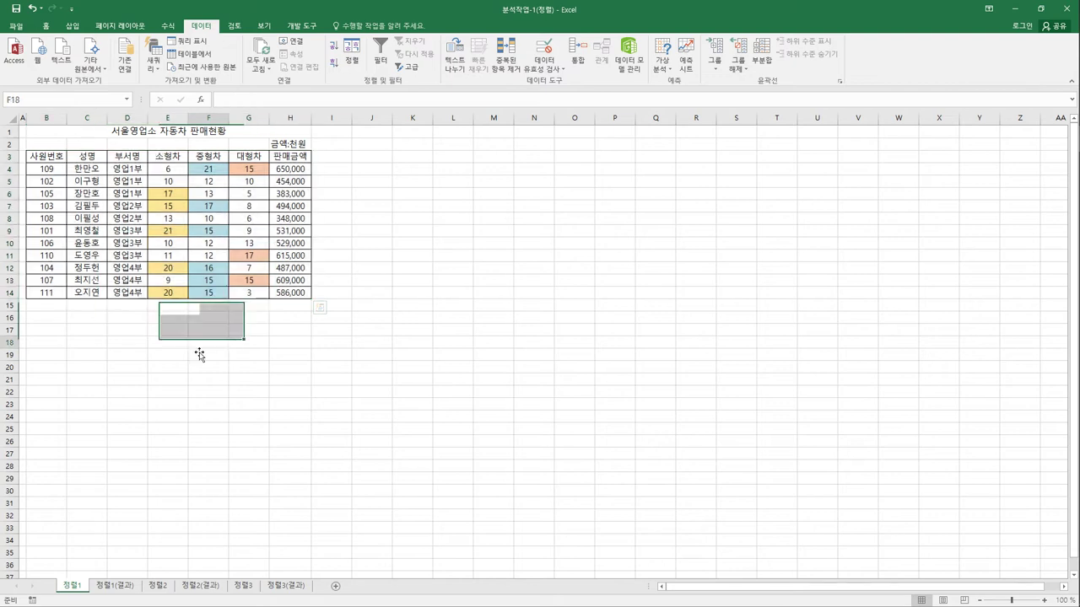
Compare the sorted table on sheet 정렬1 with the answer on sheet 정렬1(결과), and switch to sheet 정렬2
click(108, 585)
click(81, 591)
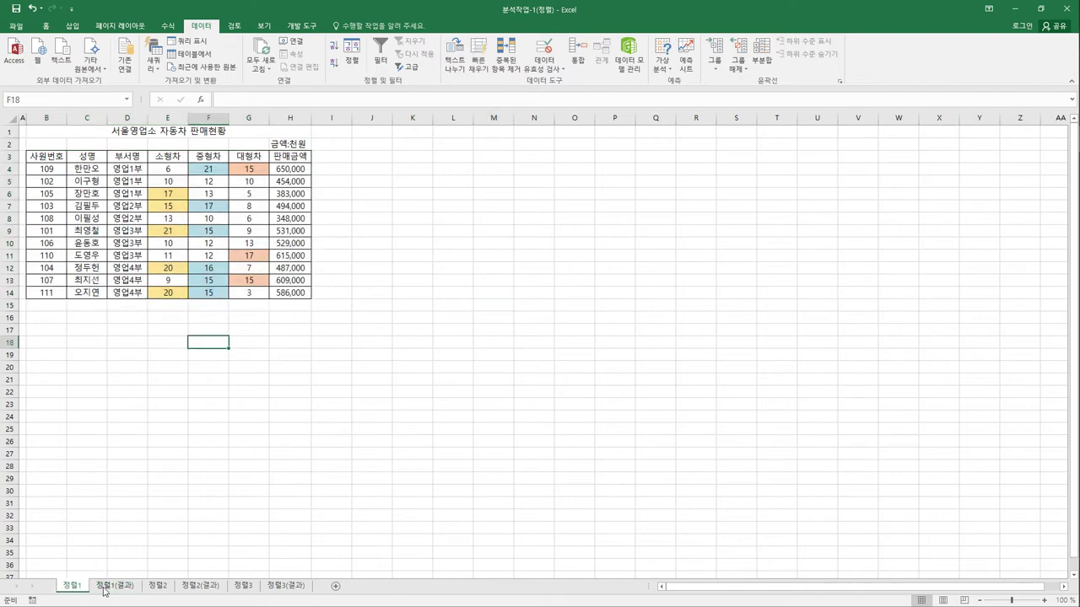
click(105, 590)
click(70, 587)
click(164, 593)
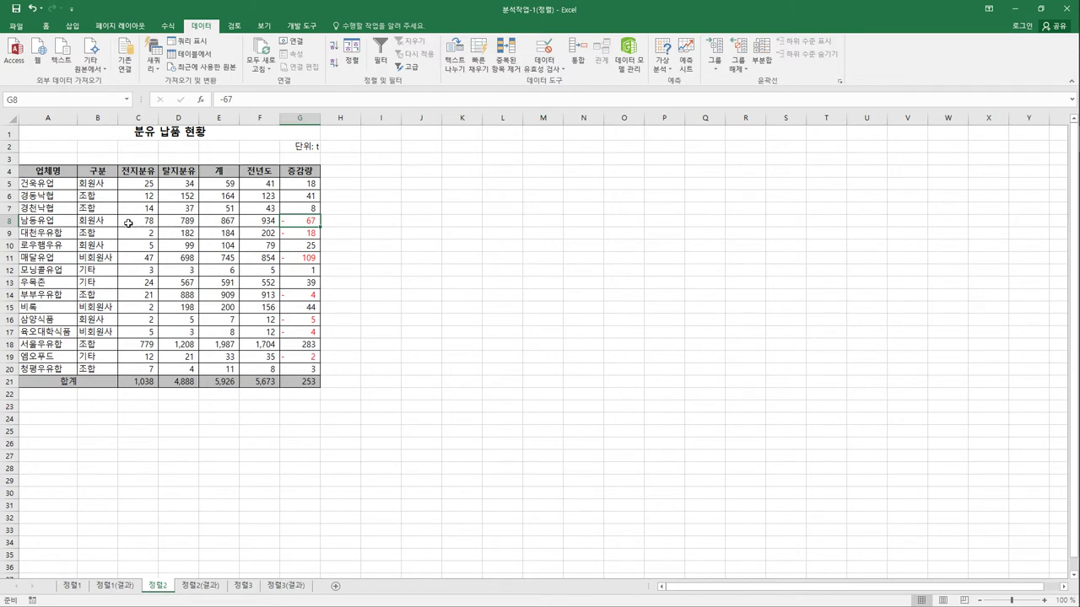
Try to sort the 분유 납품 현황 table in ascending order of 구분 from cell B4 with the quick sort
click(98, 172)
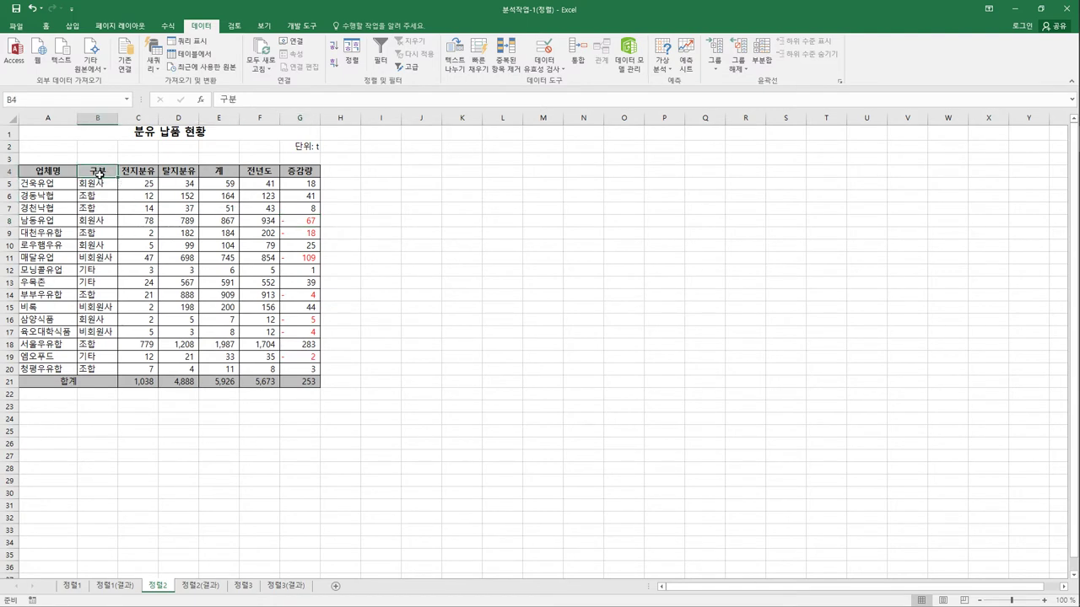
click(334, 49)
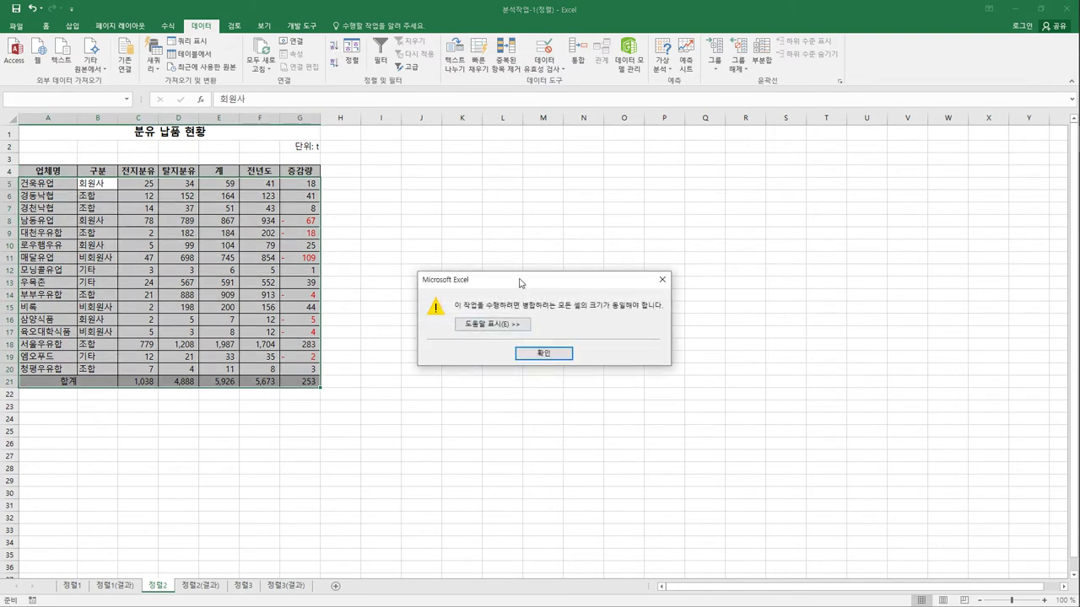
drag(526, 284, 460, 173)
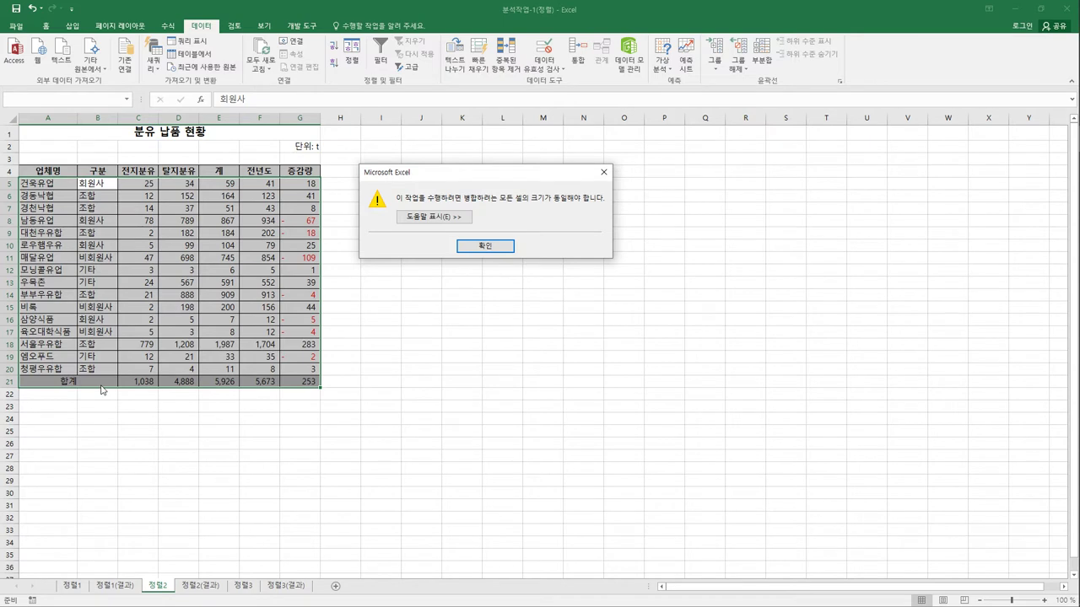
click(485, 247)
Sort the range A4:G20, without the 합계 row, by the values (값) of 구분 in ascending order (오름차순)
mouse_move(48, 171)
mouse_down()
mouse_move(93, 172)
mouse_move(198, 295)
mouse_move(301, 384)
mouse_up()
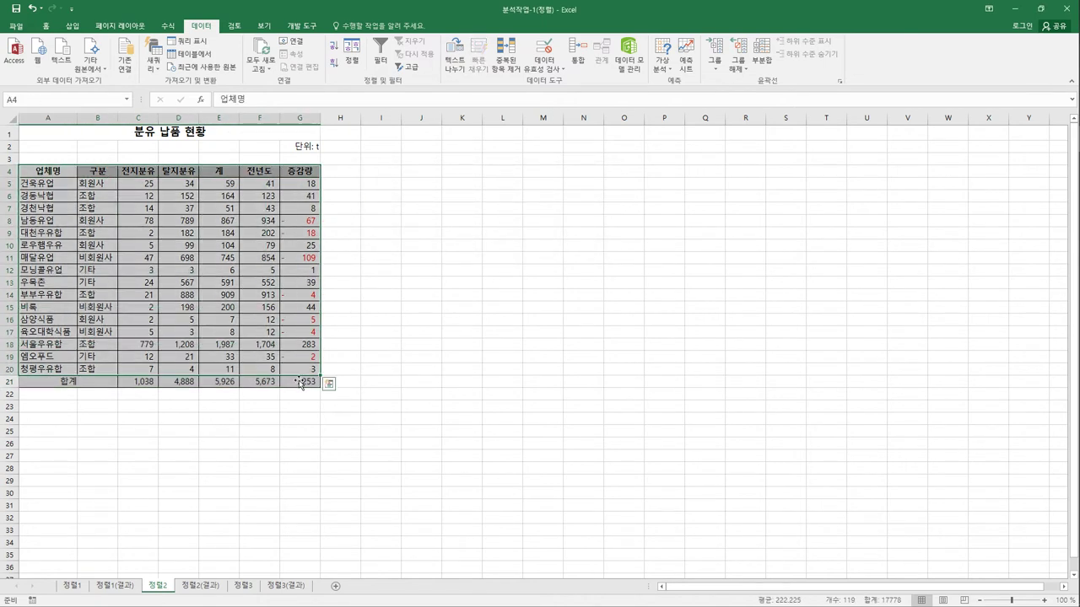
click(352, 52)
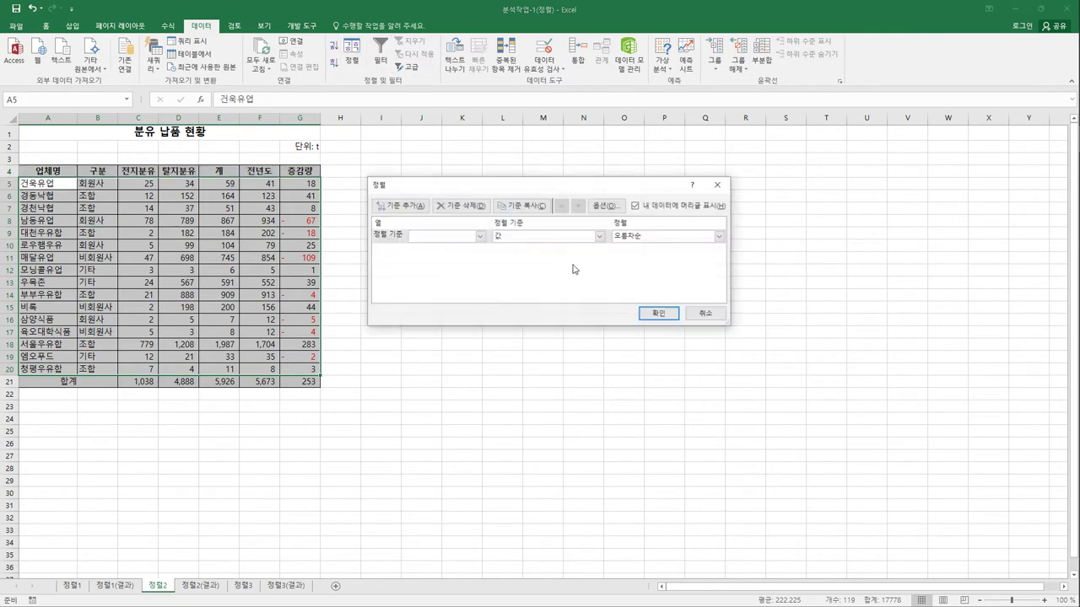
click(479, 236)
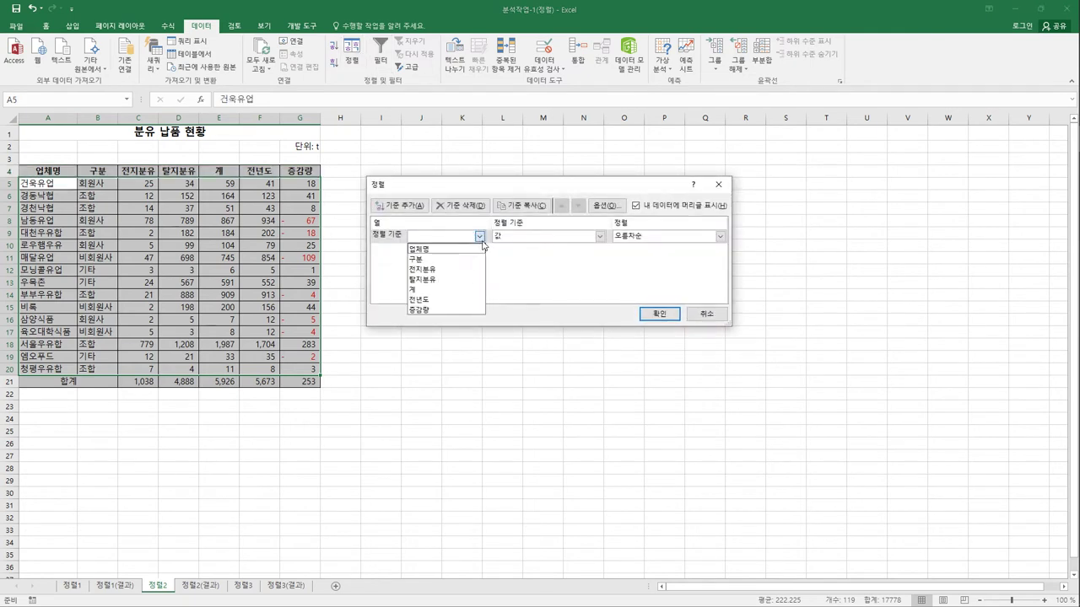
click(473, 259)
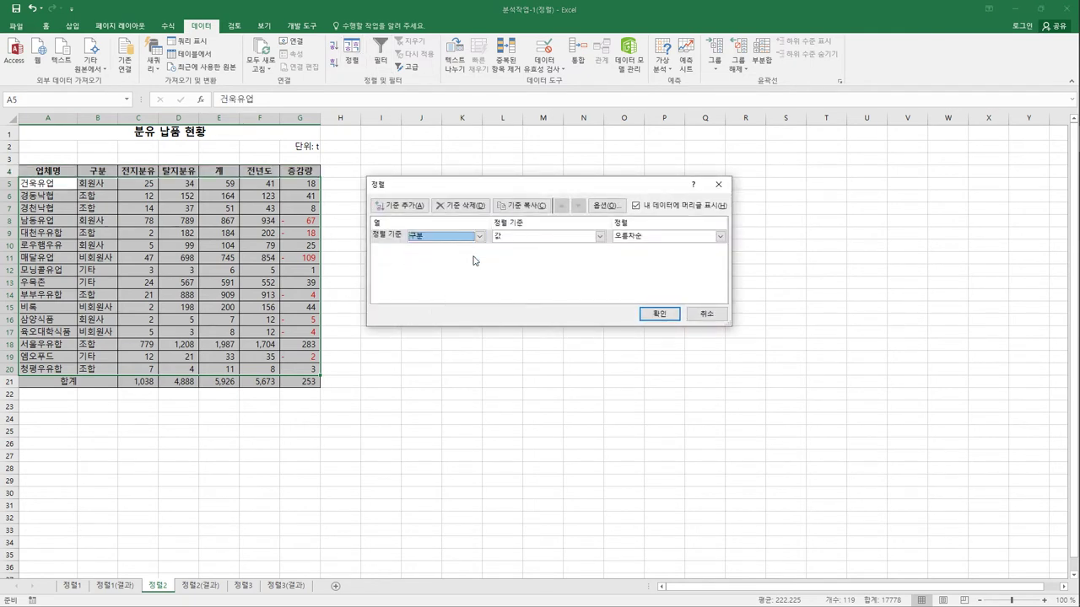
click(654, 314)
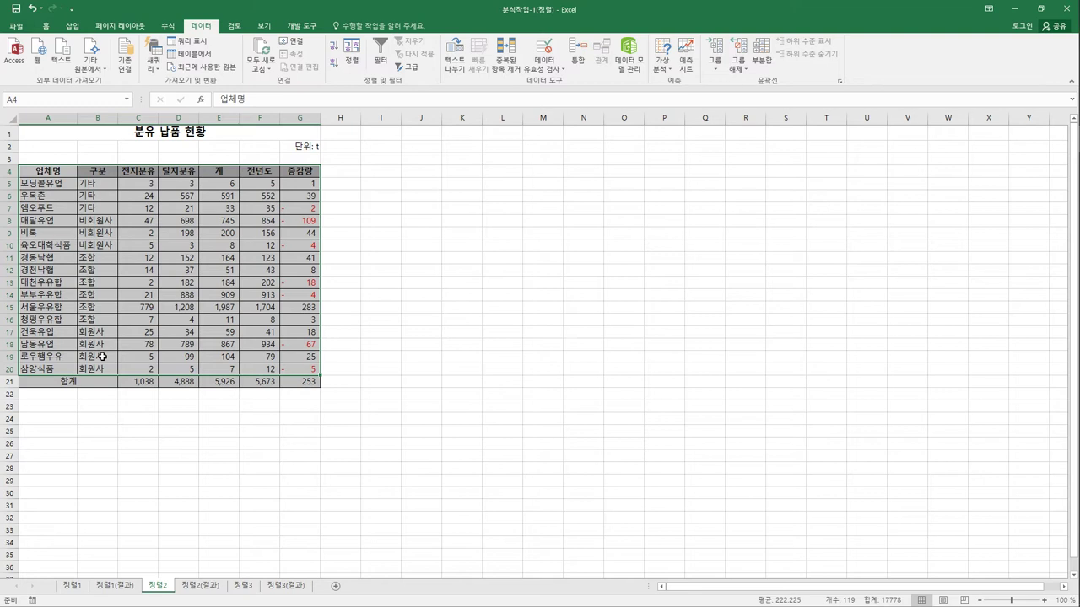
Re-sort the range A4:G20 by 구분 in descending order (내림차순)
click(351, 56)
click(633, 236)
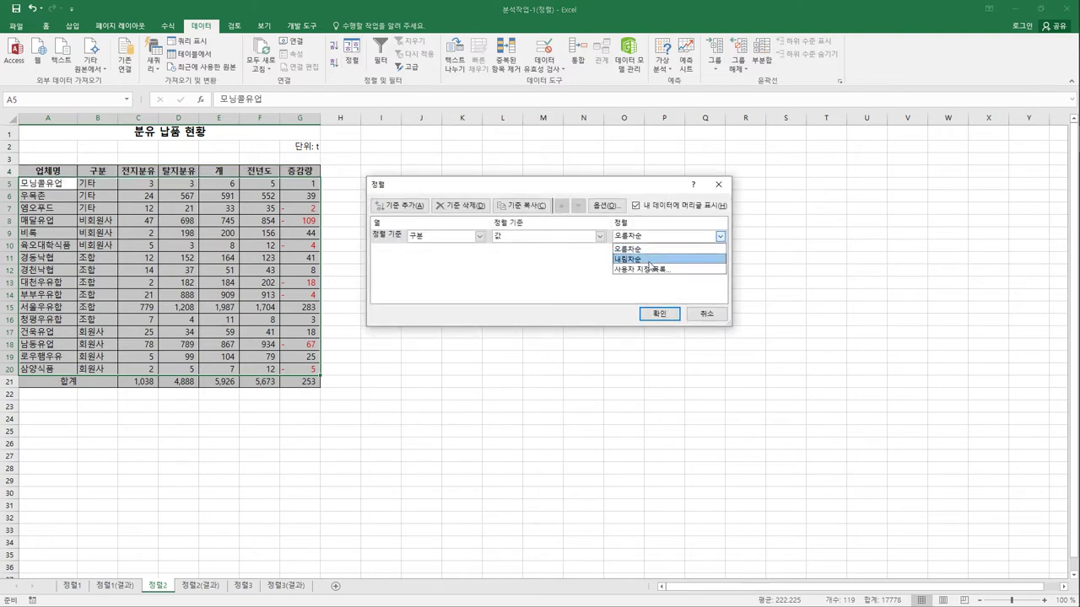
click(651, 251)
click(655, 313)
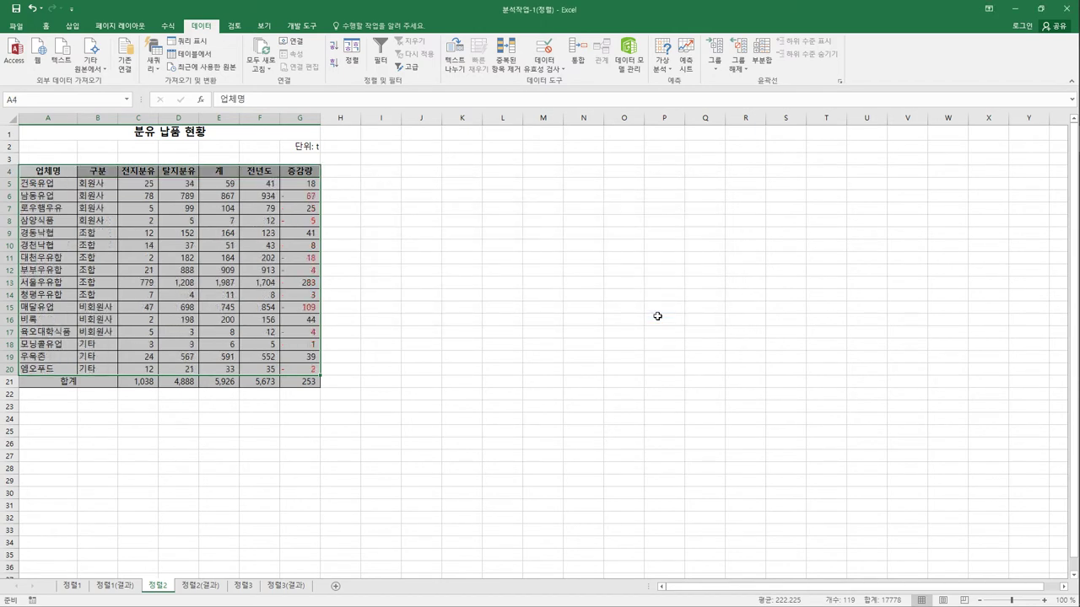
Add a custom list (사용자 지정 목록) with the entries 조합, 회원사, 비회원사, 기타 for ordering the 구분 sort level
click(354, 59)
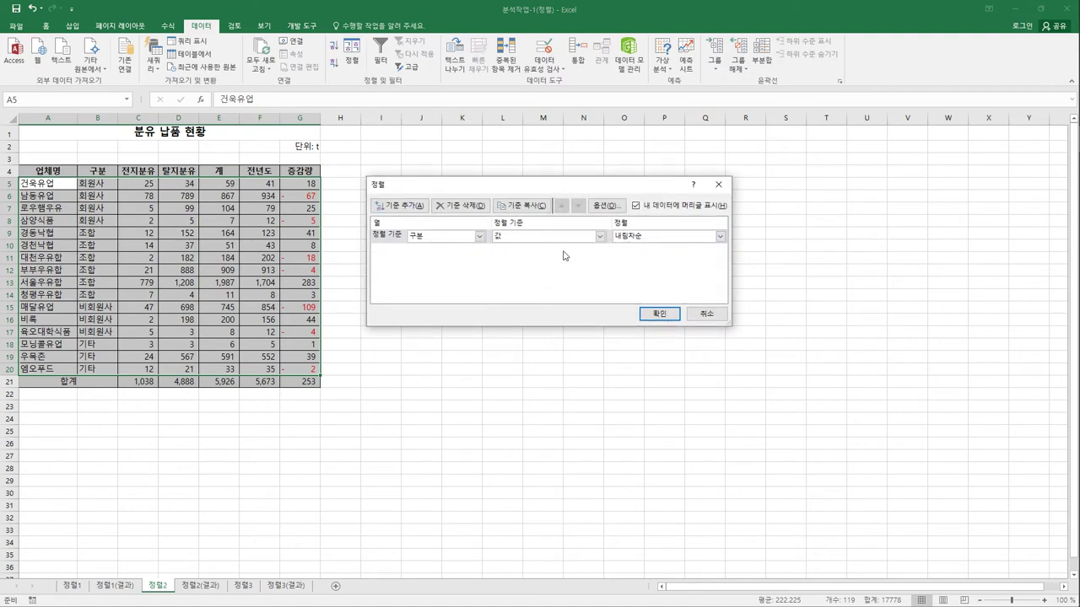
click(678, 238)
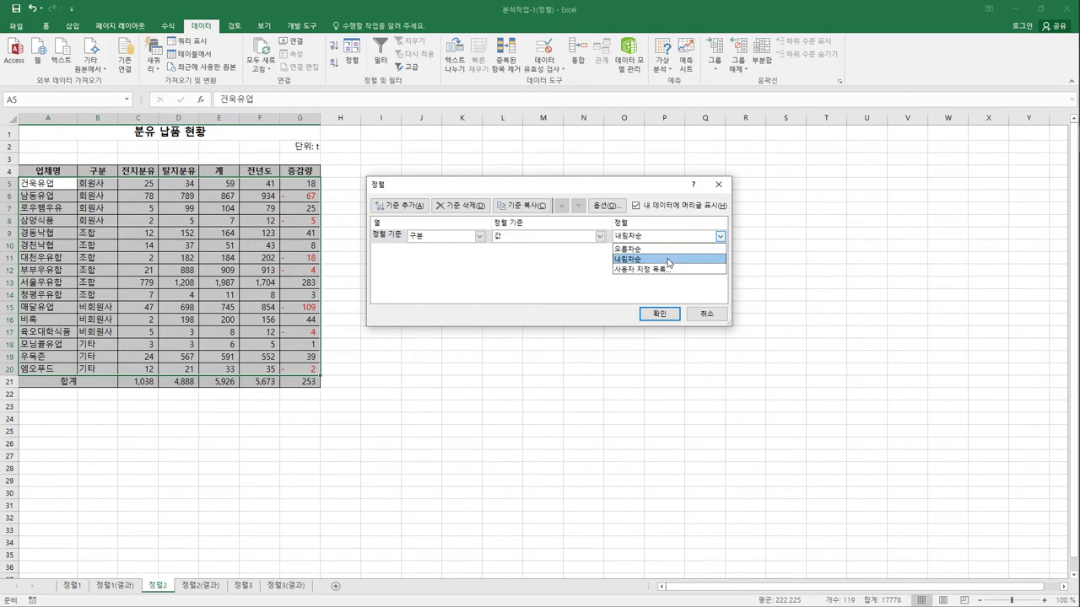
click(668, 270)
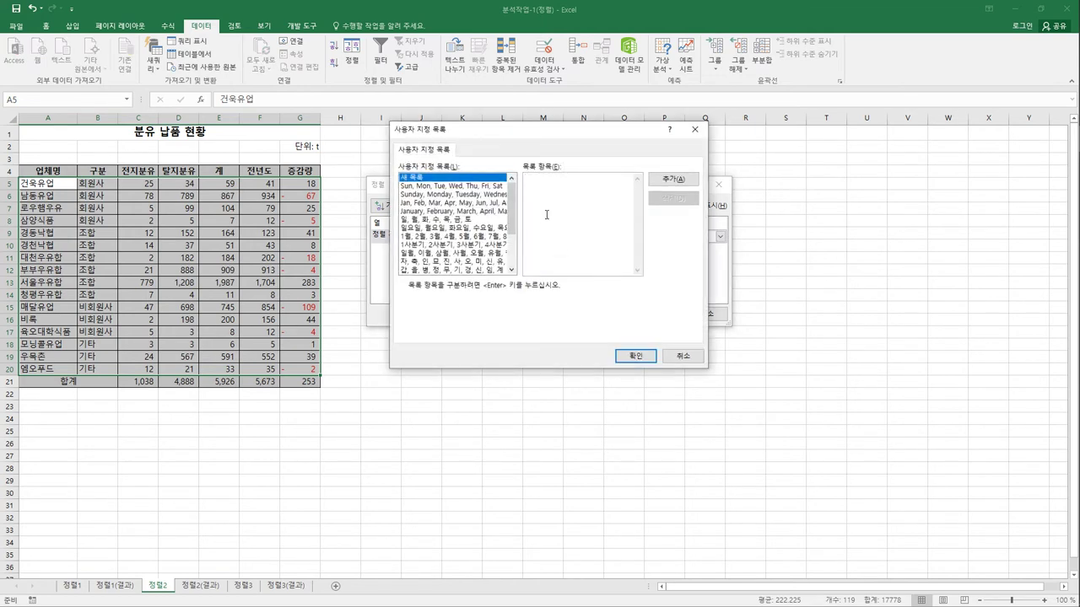
text(조합 )
text(회원사)
key(Return)
text(비회원)
text(사 기)
text(타)
click(673, 180)
Choose the custom list 조합, 회원사, 비회원사, 기타 as the order for 구분 and apply the sort
drag(511, 207, 511, 240)
click(469, 245)
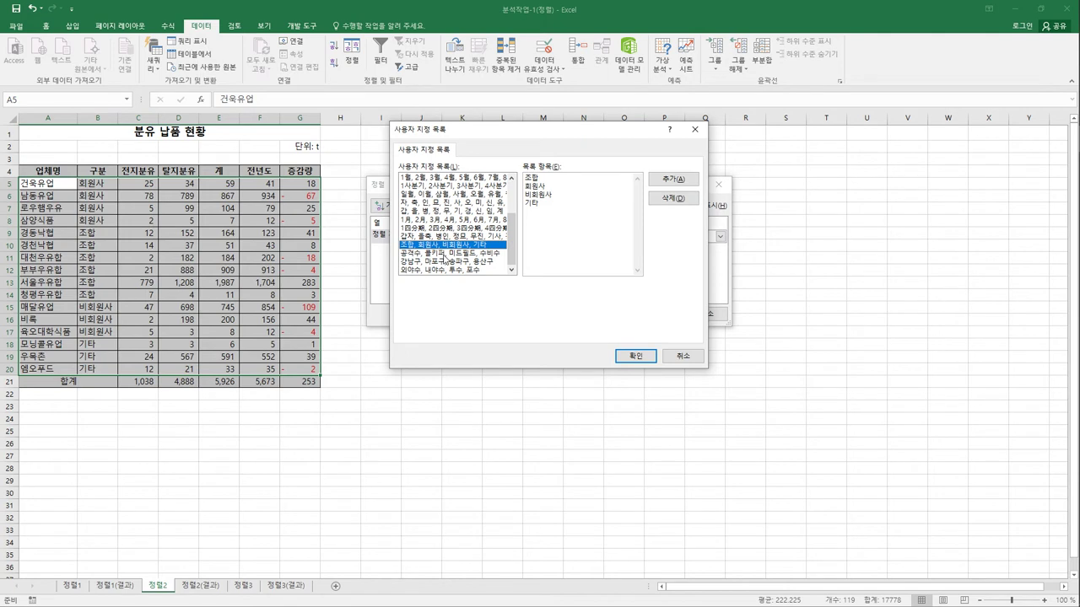
click(632, 356)
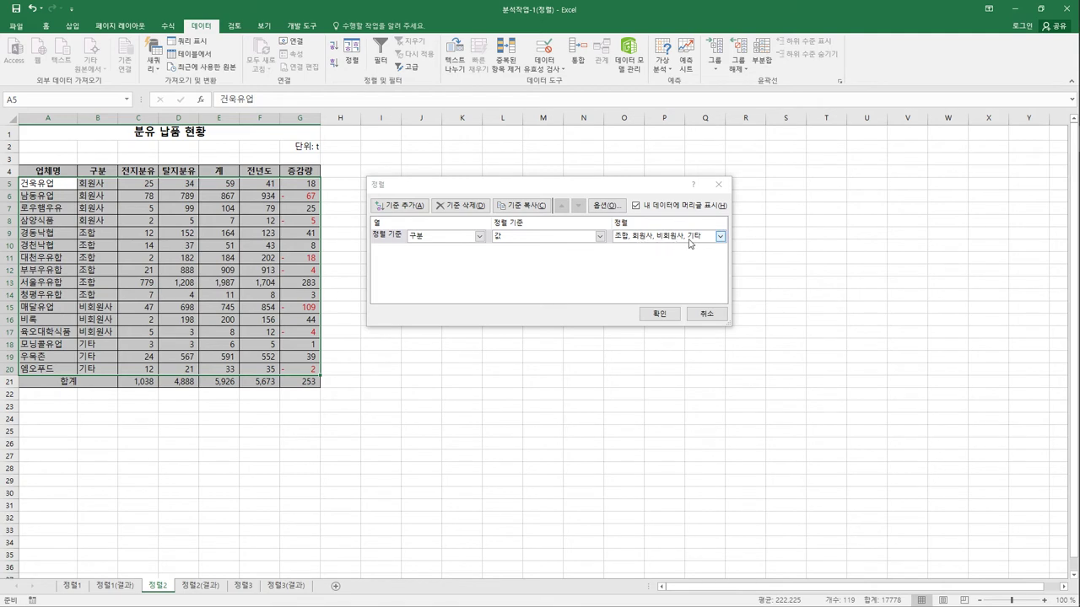
click(658, 314)
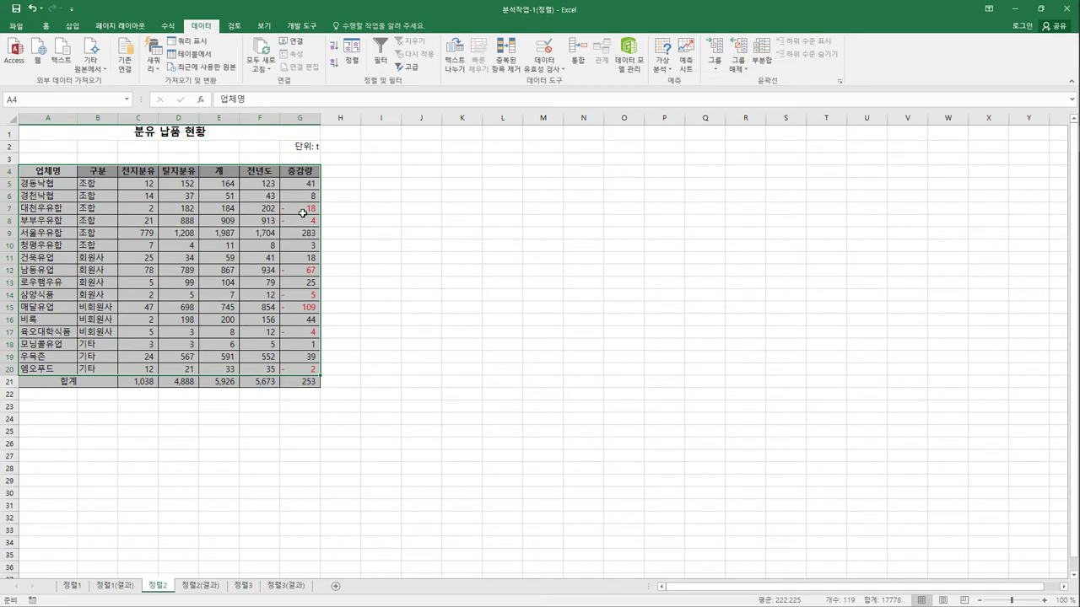
Add a second sort level for A4:G20 on the 증감량 column, based on font color (글꼴 색)
click(352, 58)
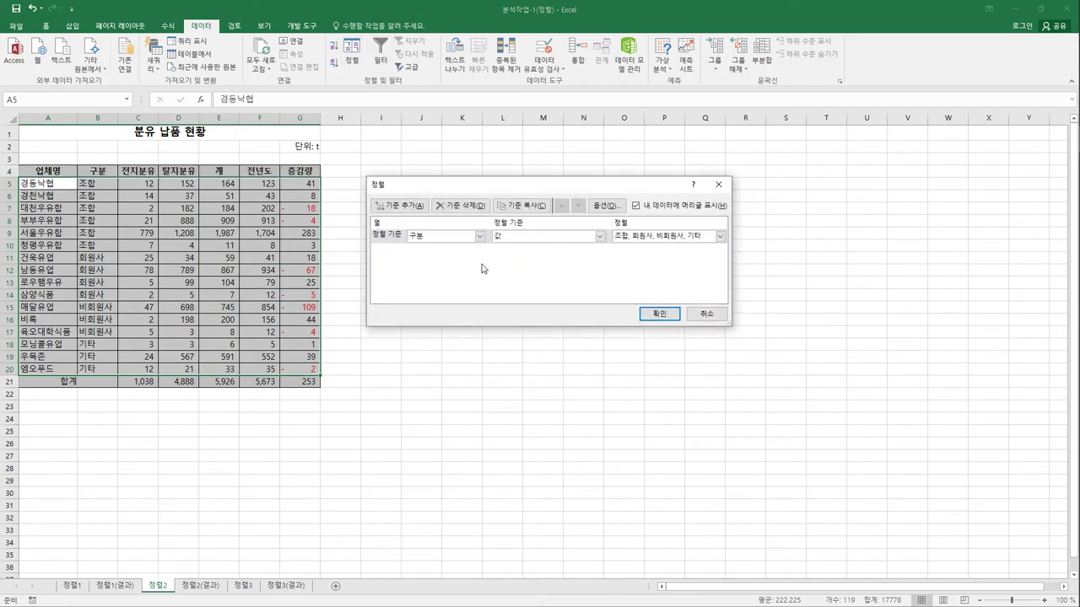
click(399, 205)
click(479, 250)
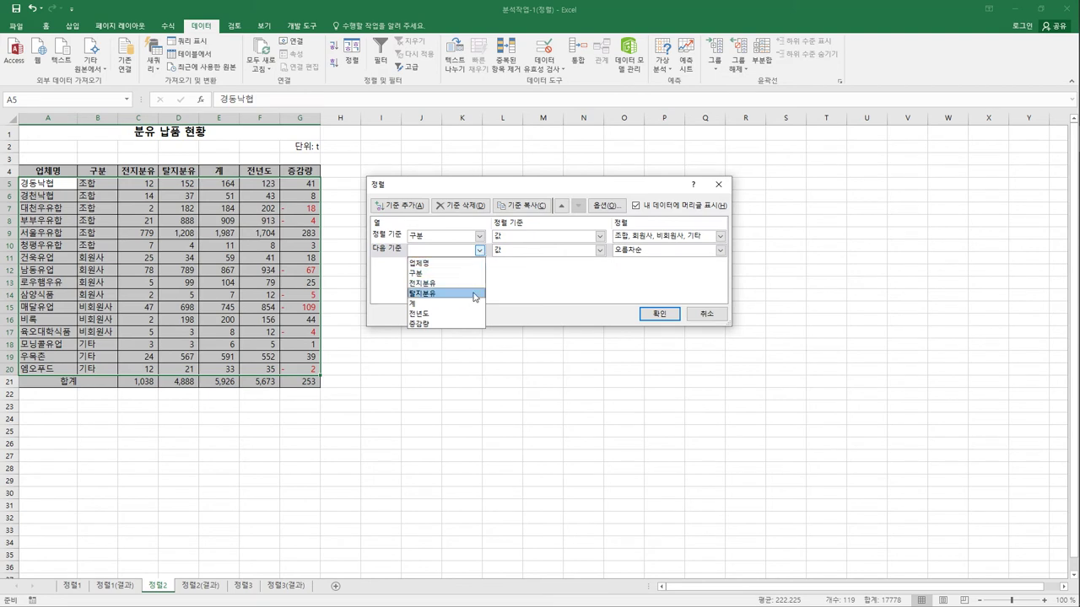
click(471, 324)
click(599, 250)
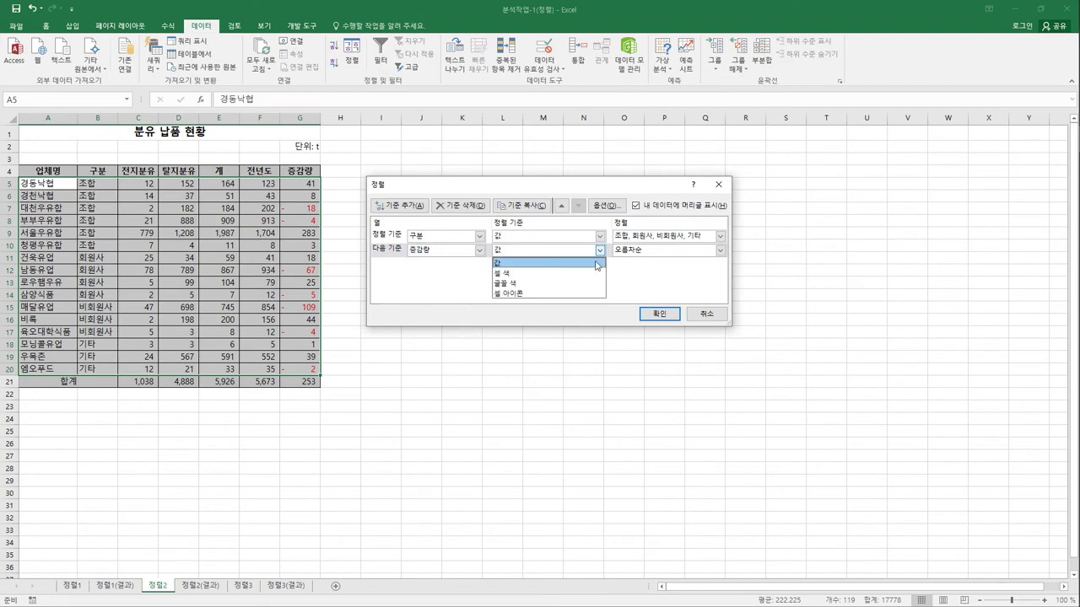
click(588, 285)
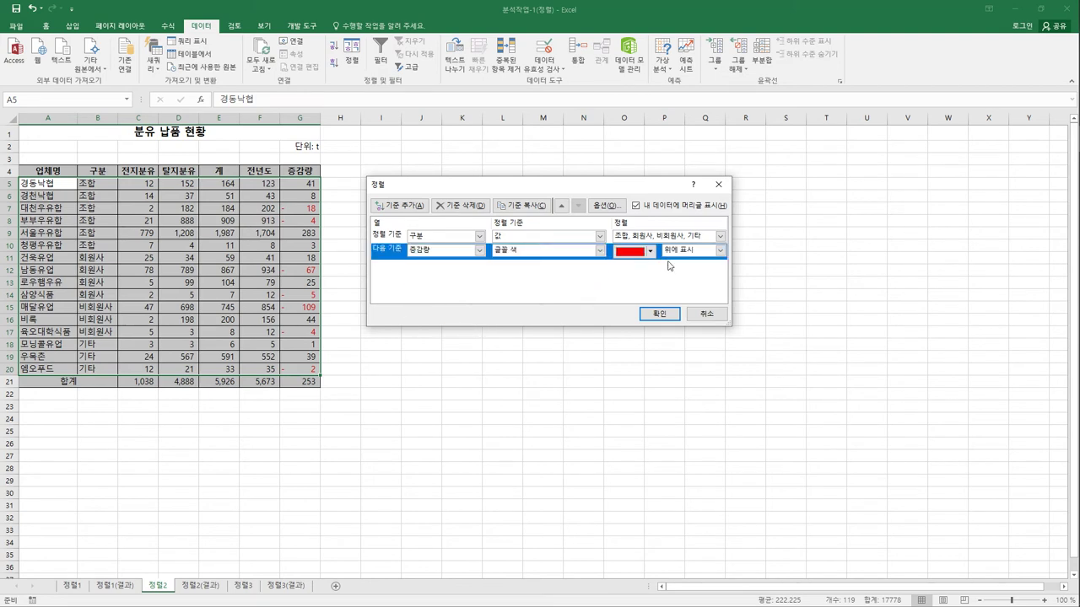
Set the 증감량 level to place the red font RGB(255, 0, 0) at the bottom (아래쪽에 표시) and apply the sort
click(650, 251)
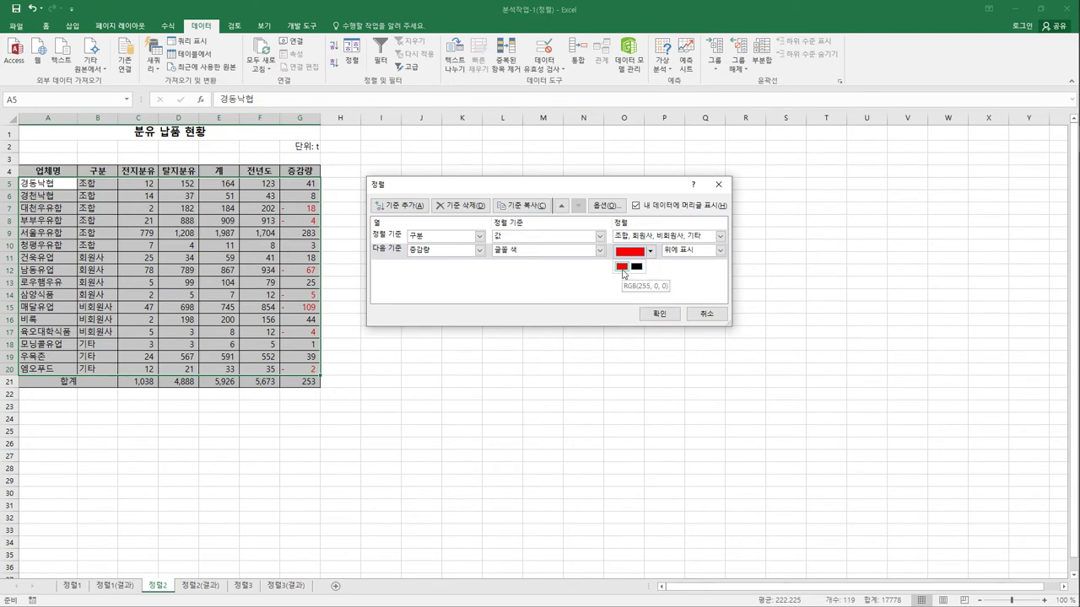
click(622, 269)
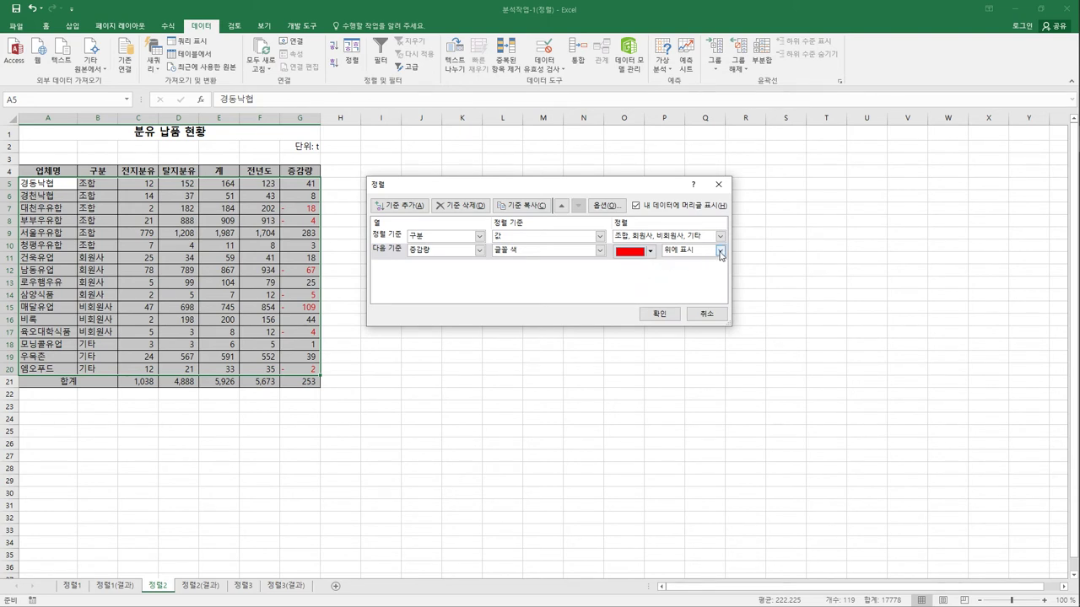
click(718, 251)
click(699, 273)
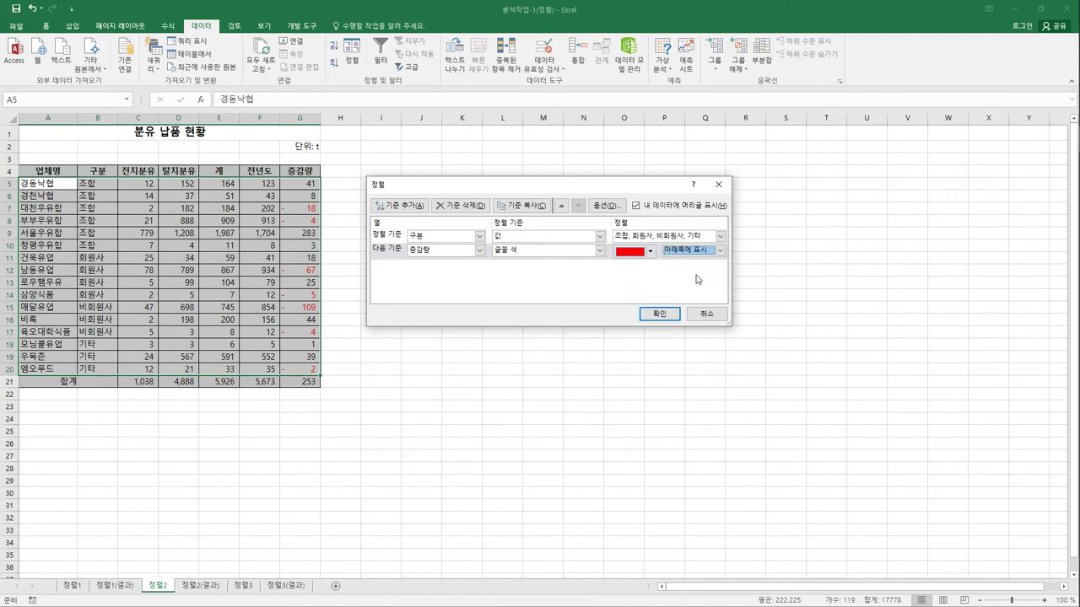
click(662, 313)
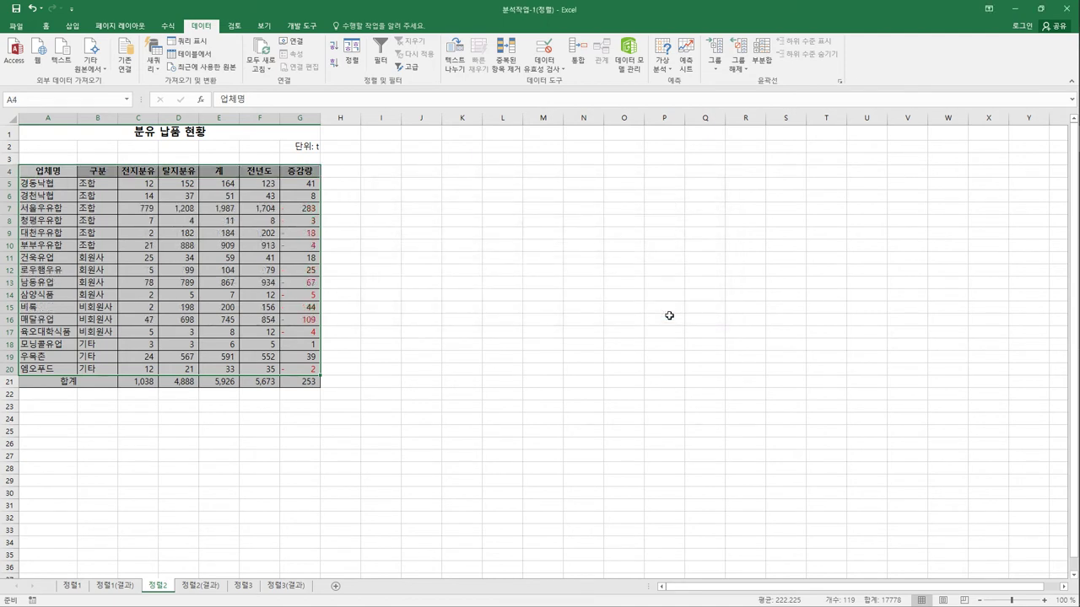
Check the red 증감량 values on sheet 정렬2 against sheet 정렬2(결과), and switch to sheet 정렬3
click(301, 238)
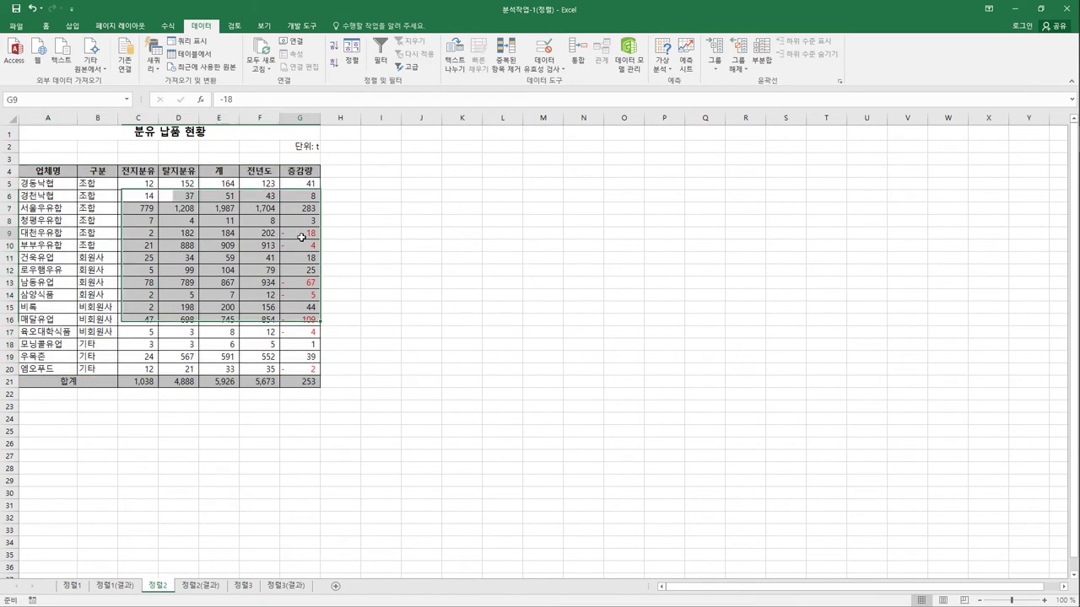
drag(301, 238, 301, 258)
click(297, 286)
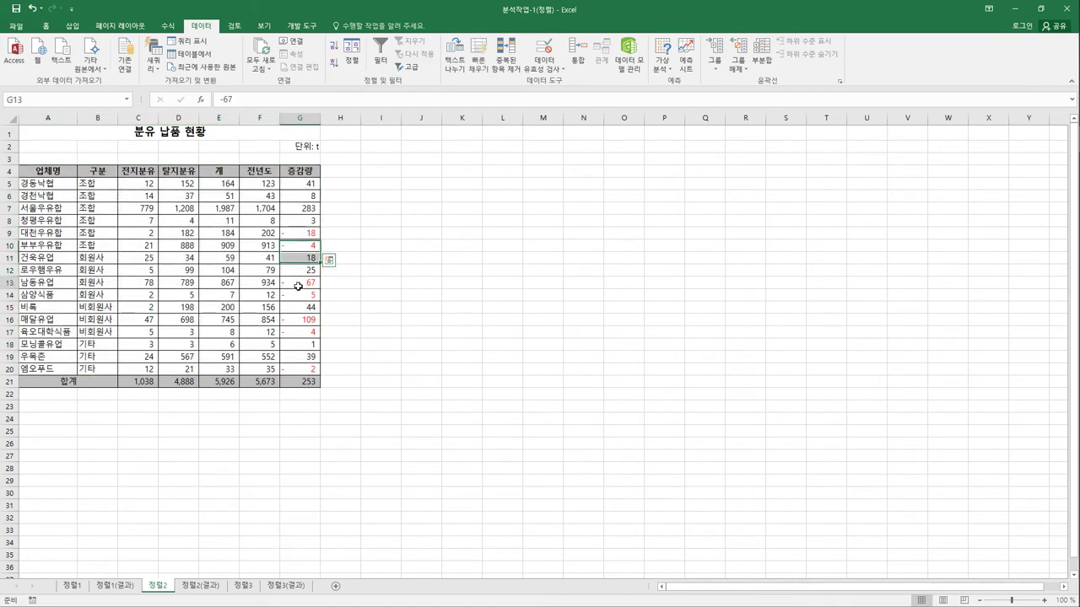
click(341, 295)
click(432, 319)
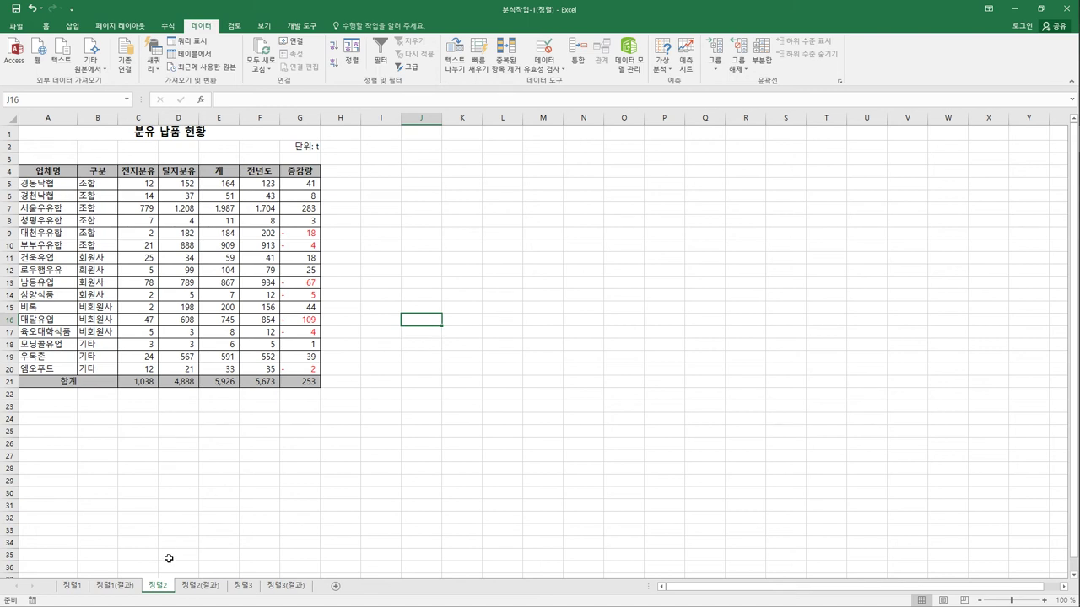
click(200, 586)
click(256, 588)
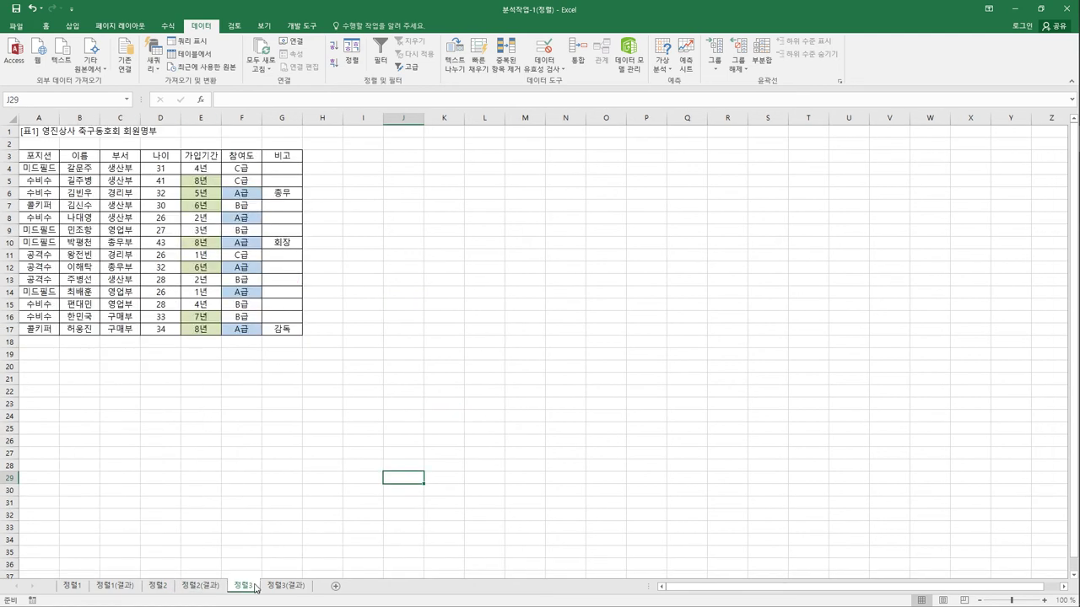
Try ascending and descending sorts of the 축구동호회 회원명부 table by 부서, undo both and deselect the table
click(123, 154)
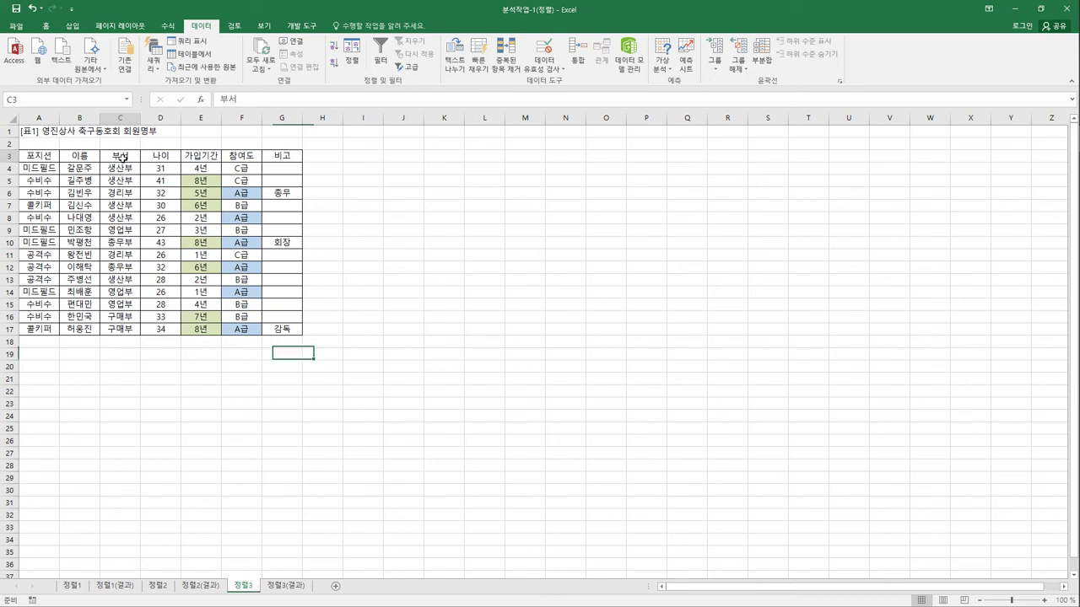
click(331, 50)
click(334, 65)
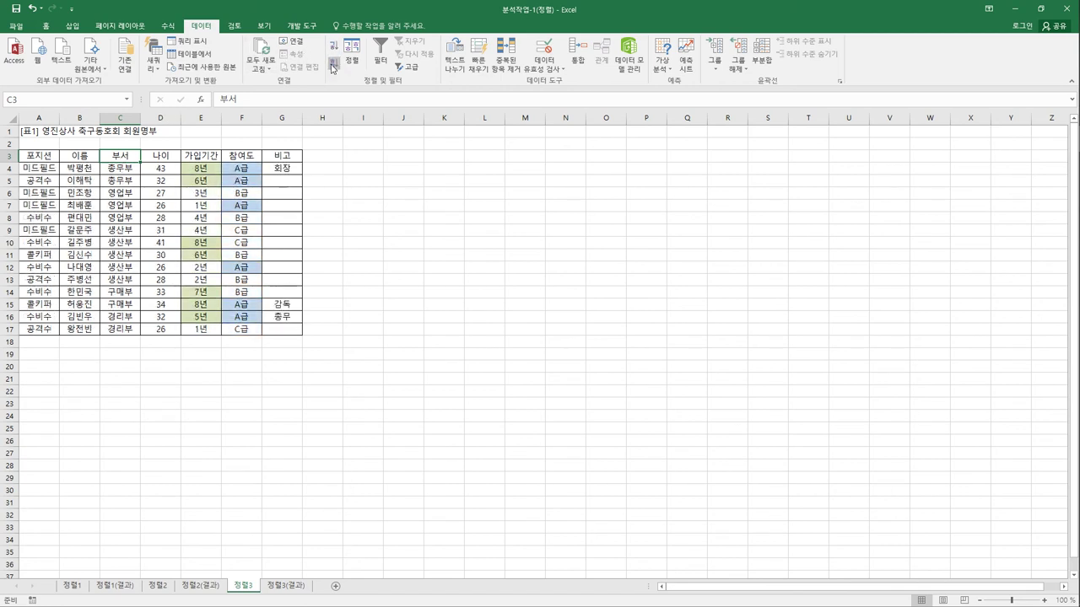
click(31, 8)
click(32, 9)
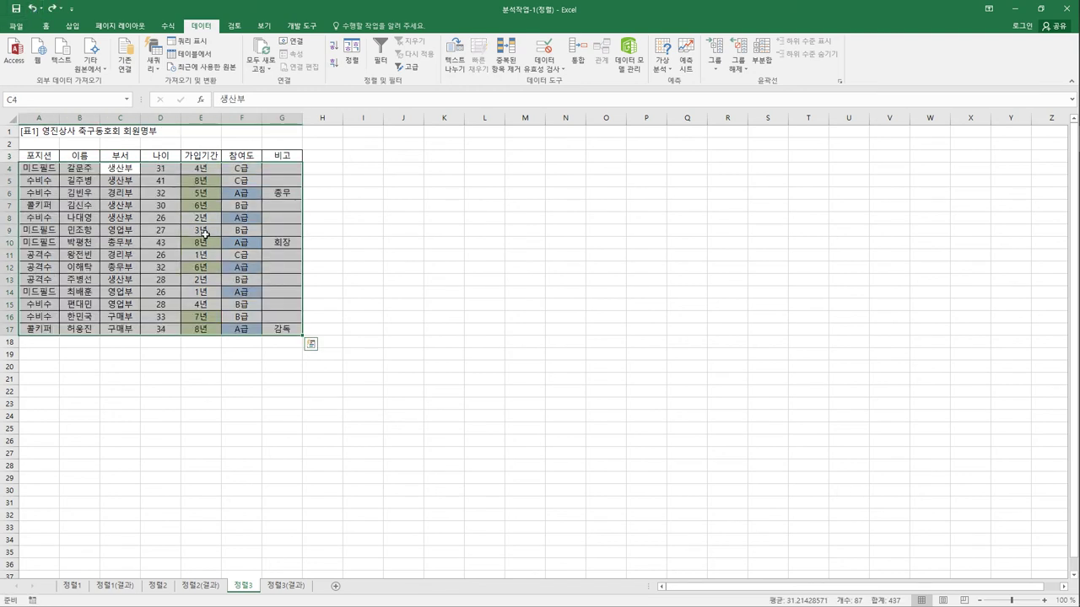
click(179, 280)
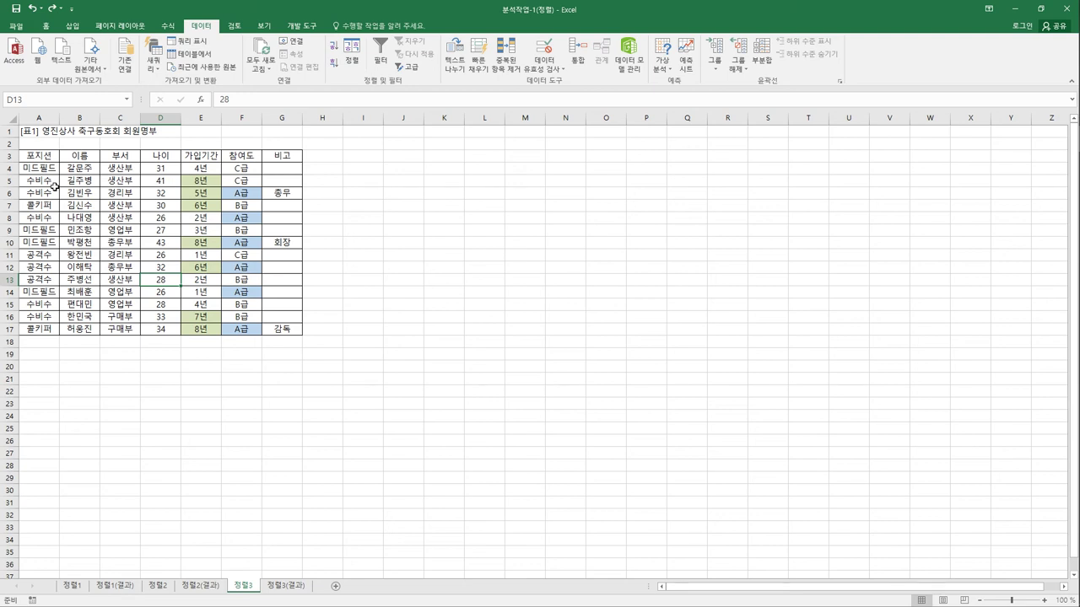
Sort the 축구동호회 회원명부 table by 포지션 in ascending order, and again in descending order
click(47, 157)
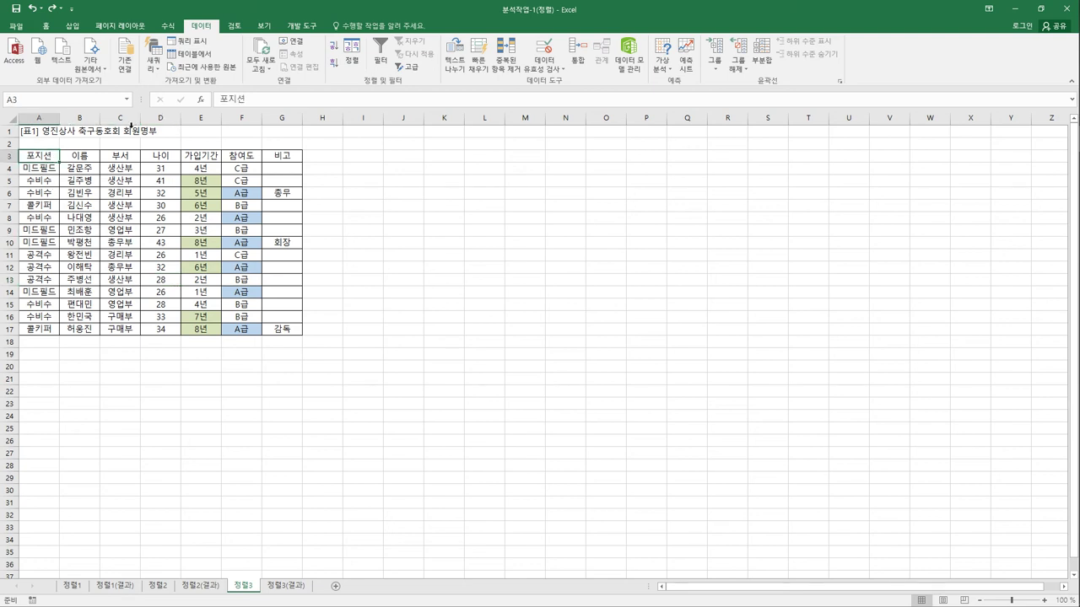
click(333, 46)
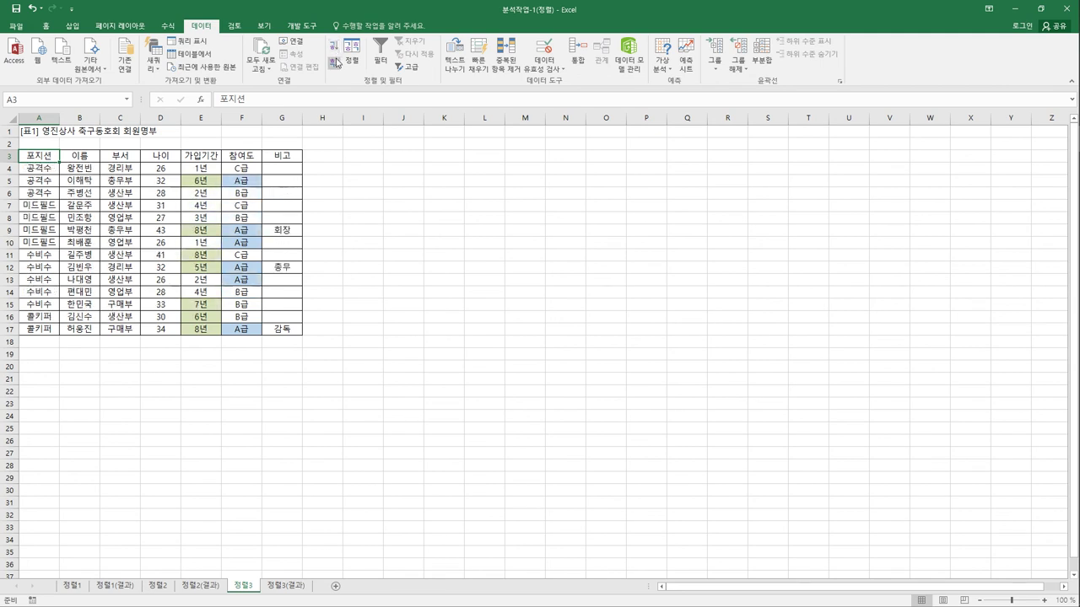
click(335, 61)
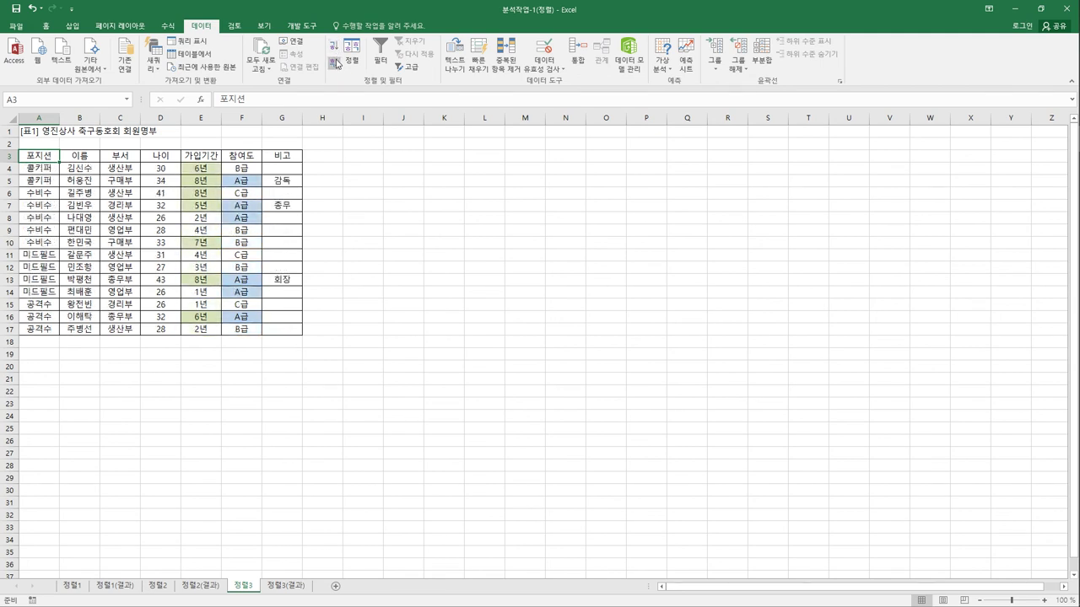
Create a custom list (사용자 지정 목록) for the 포지션 sort level with the entries 공격수, 콜키퍼, 미드필드, 수비수
click(351, 52)
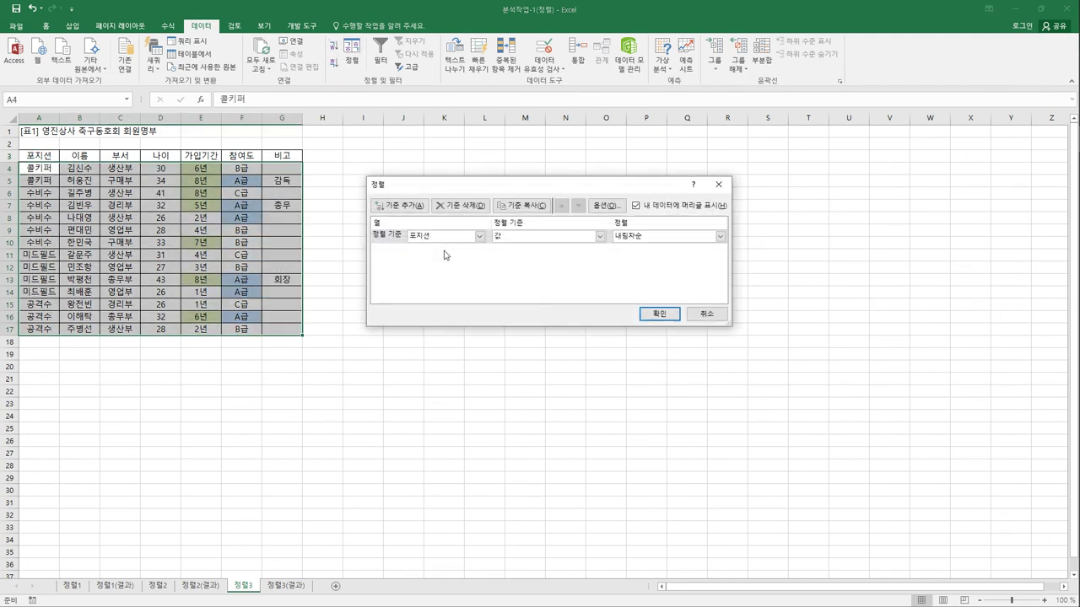
click(720, 236)
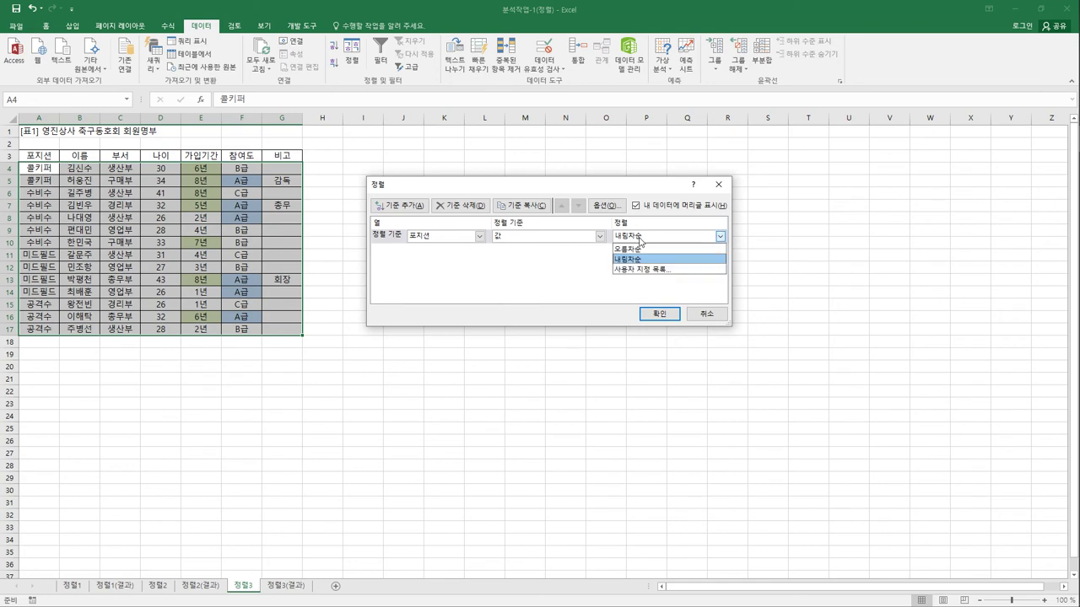
click(640, 270)
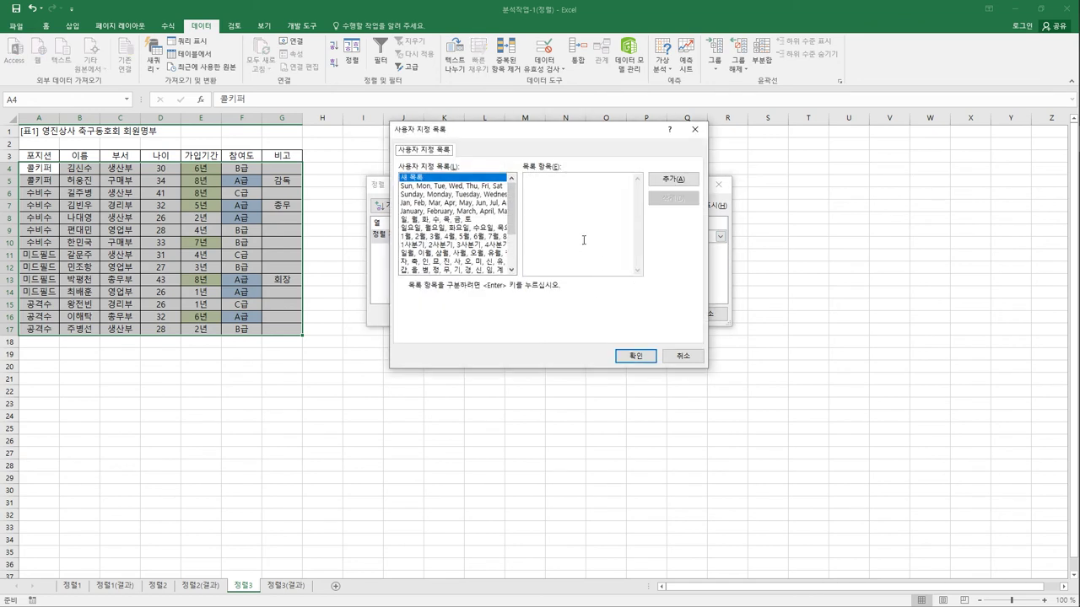
click(582, 236)
text(공격수)
text(콜키퍼)
key(Return)
text(미드필드)
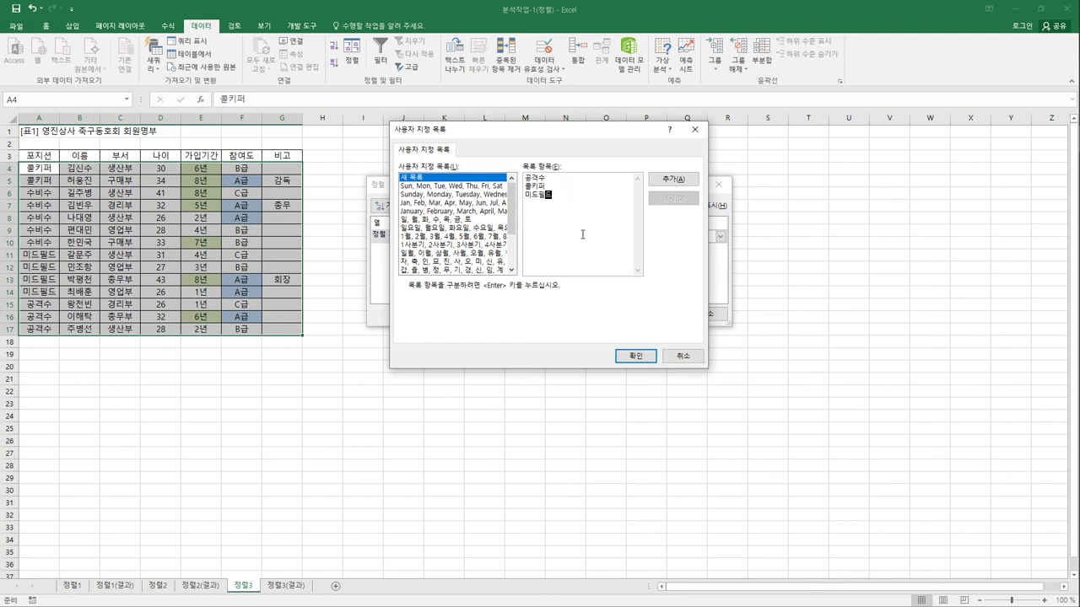
key(Return)
text(수비수)
click(667, 179)
click(667, 180)
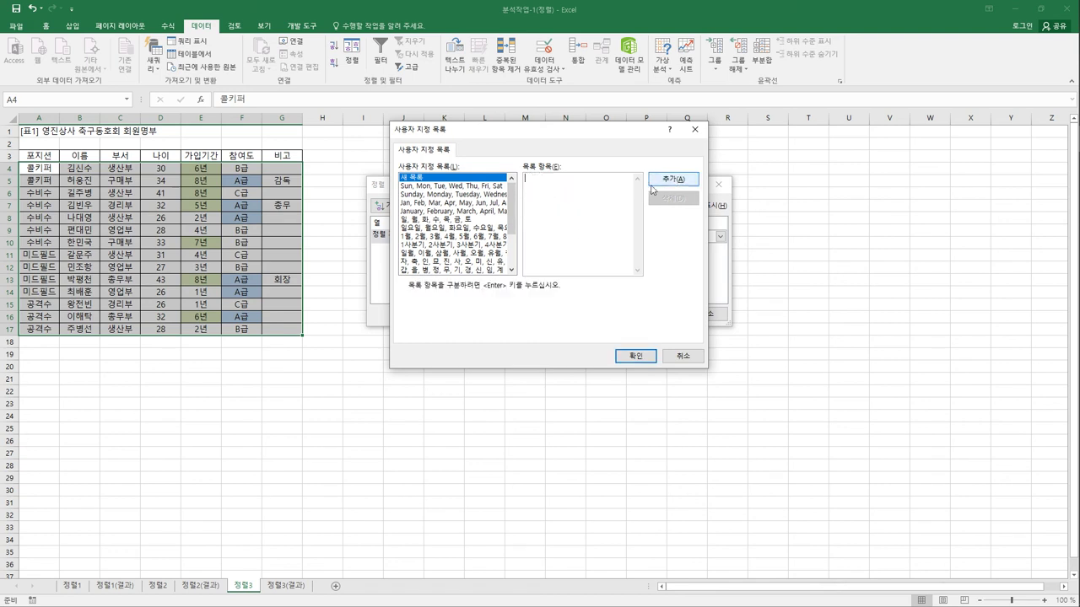
Use the custom list 공격수, 콜키퍼, 미드필드, 수비수 as the order of the 포지션 level and apply the sort
scroll(508, 253, down, 4)
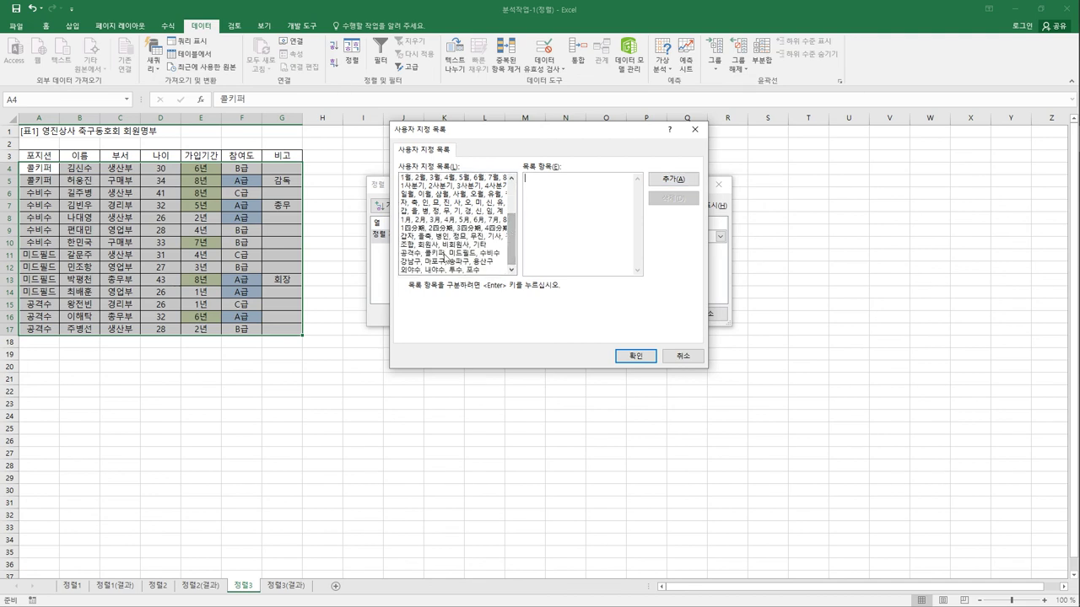
click(445, 254)
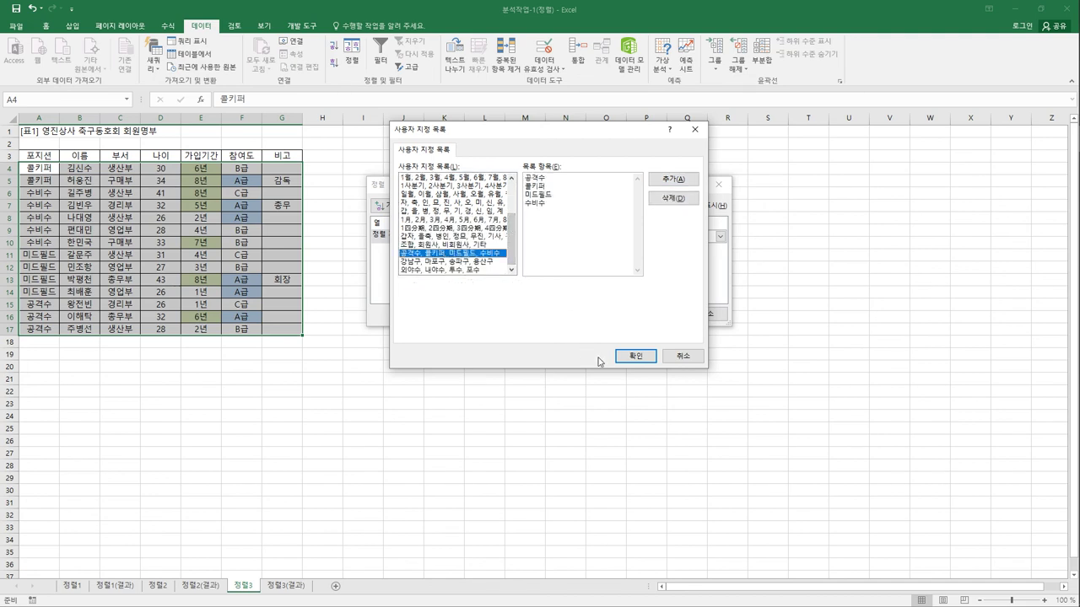
click(634, 356)
click(661, 314)
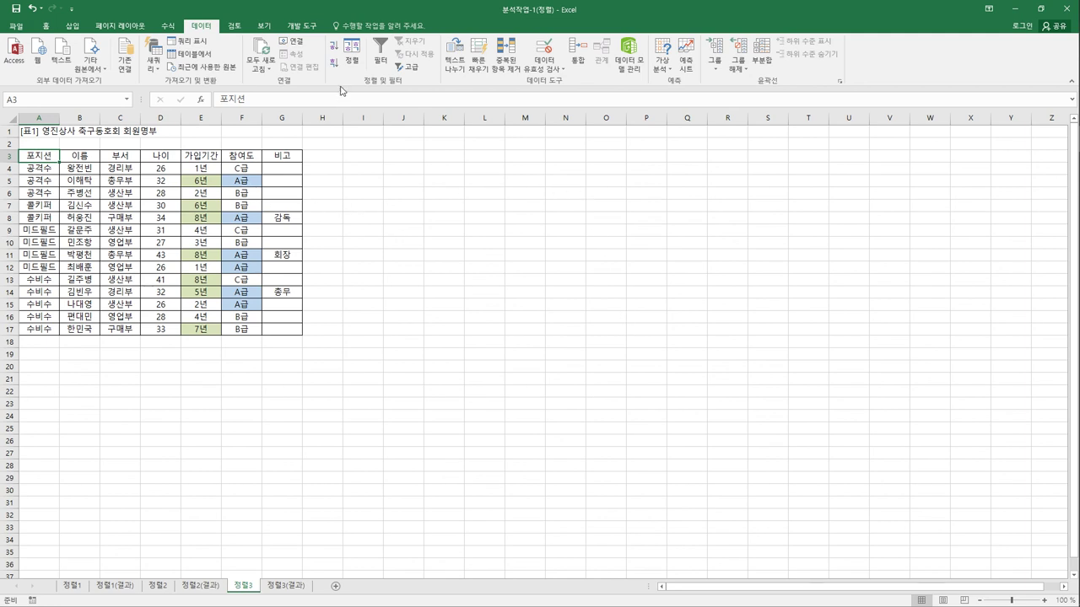
Add a second sort level for A4:G17 on the 가입기간 column, based on cell color (셀 색)
click(351, 55)
click(413, 206)
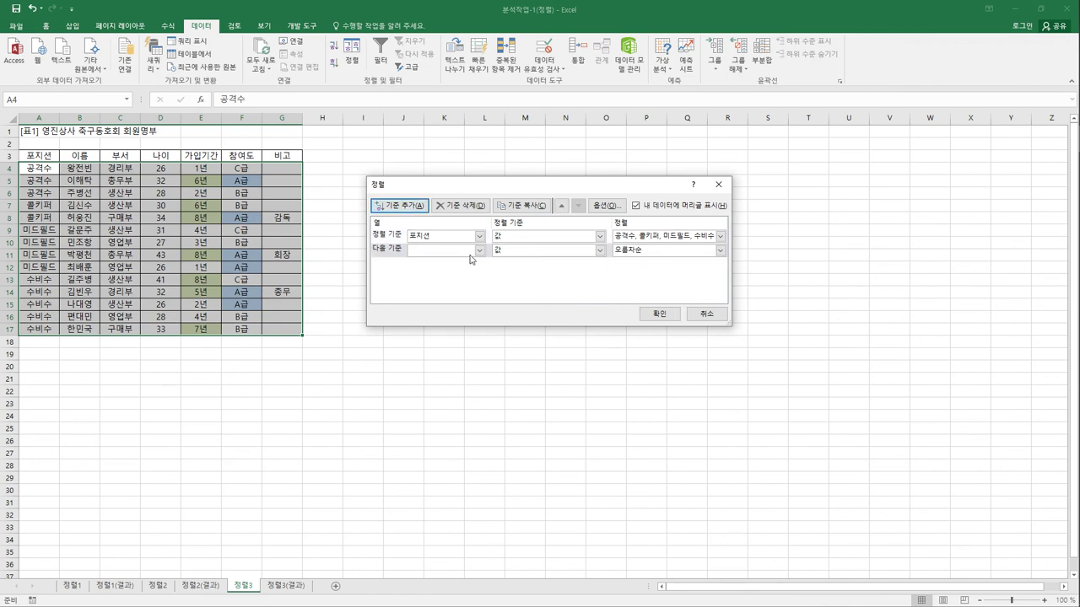
click(479, 251)
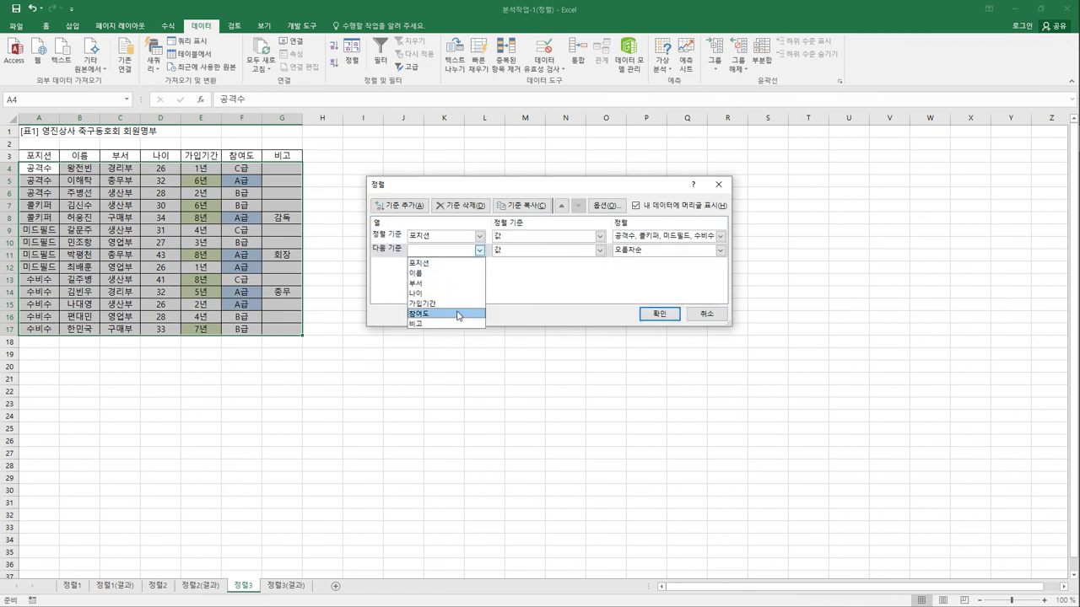
click(460, 303)
click(548, 250)
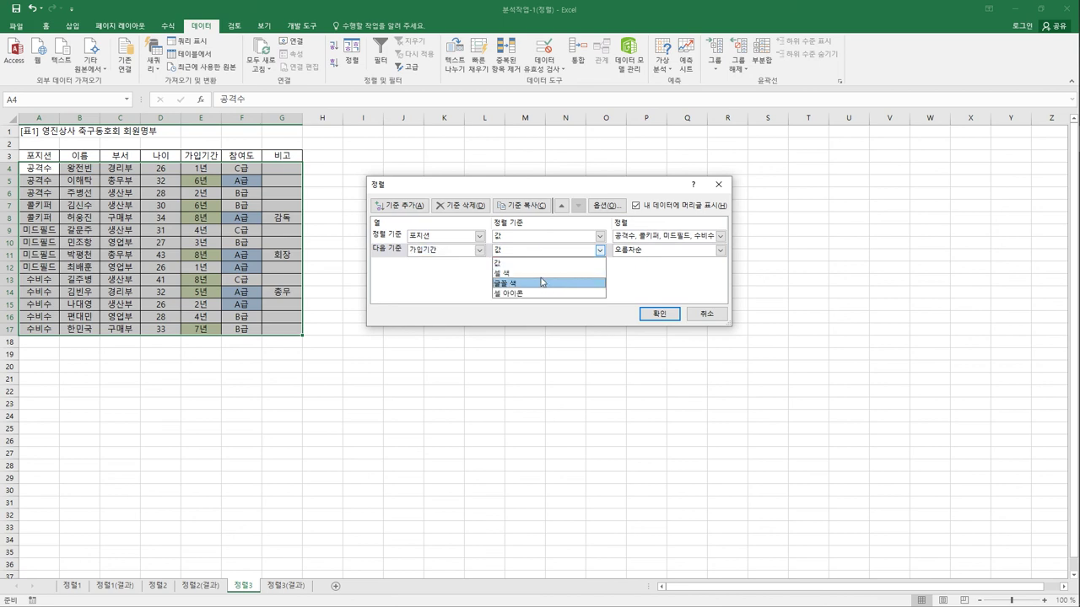
click(544, 273)
Set the 가입기간 level to place the green cell color RGB(216, 228, 188) on top (위에 표시) and apply the sort
click(651, 252)
click(652, 253)
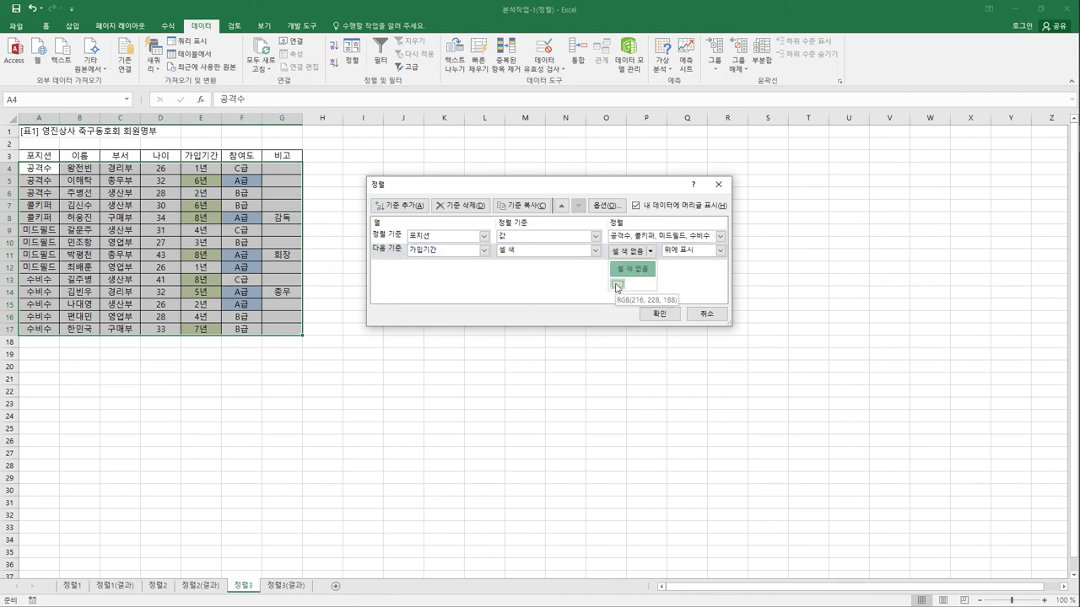
click(616, 285)
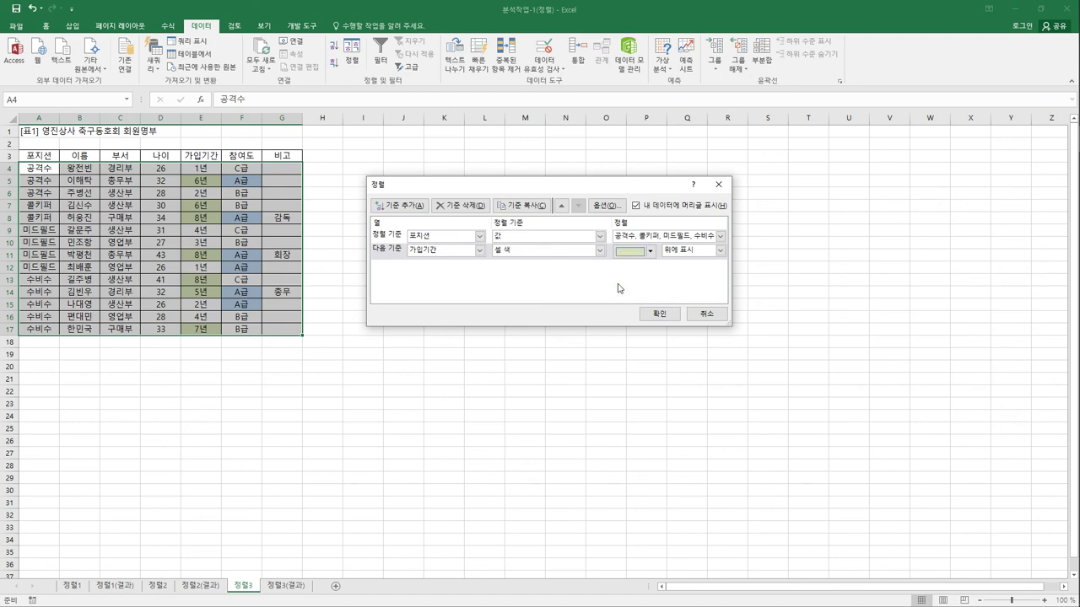
click(663, 312)
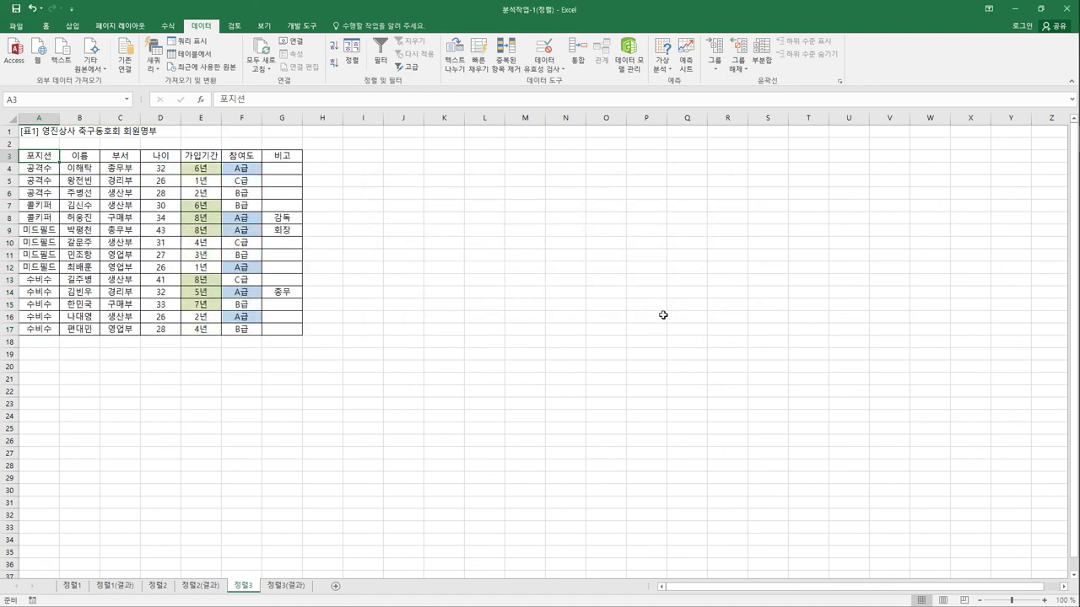
Compare the sorted table on sheet 정렬3 with sheet 정렬3(결과)
click(380, 377)
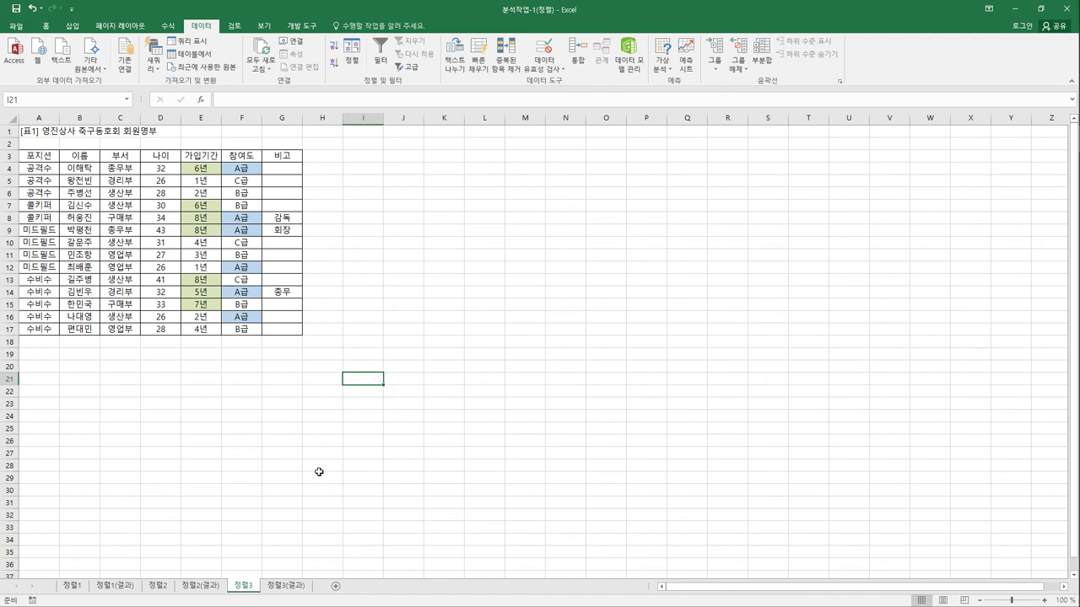
click(293, 588)
click(257, 589)
click(276, 591)
click(423, 453)
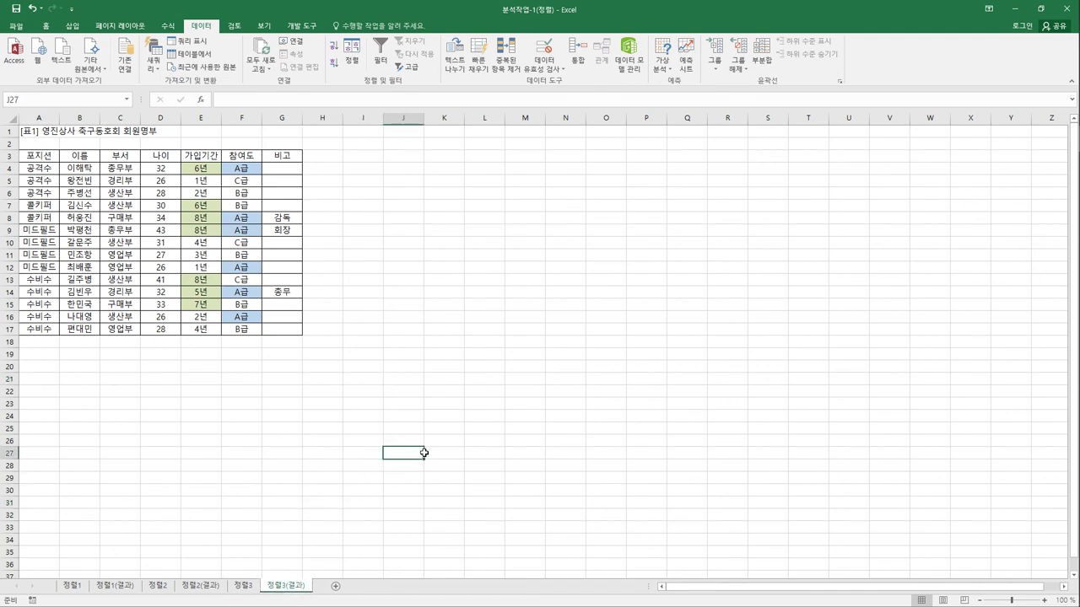